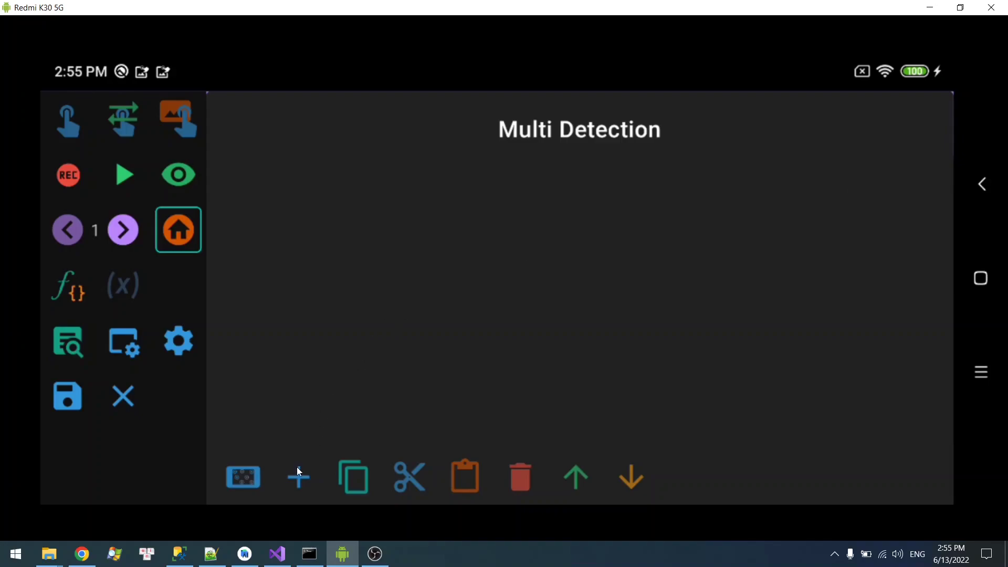
Step: Add a Multi Detection action and pick Image Detection Live Capture as its condition type
left_click_drag(394, 333, 405, 276)
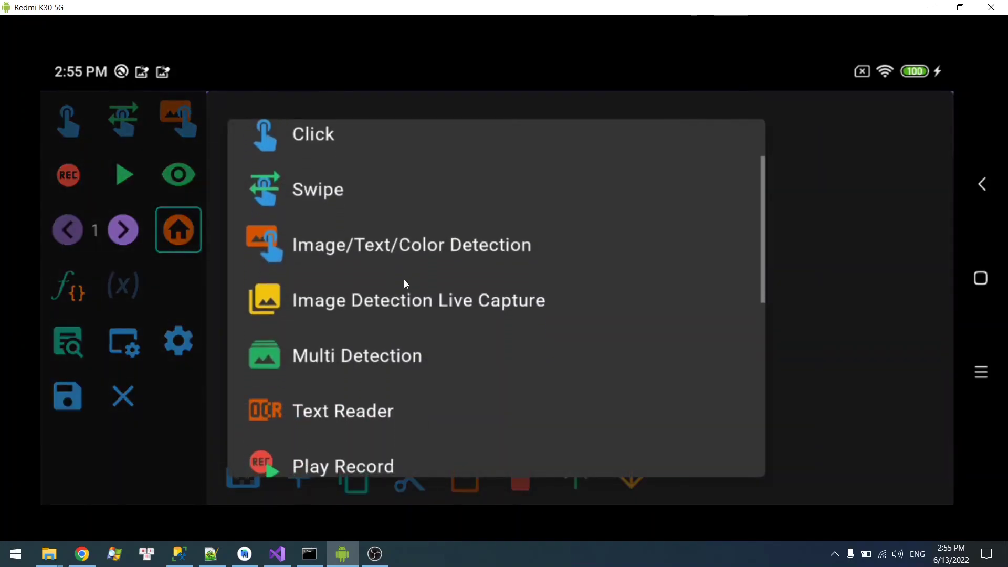
left_click(349, 362)
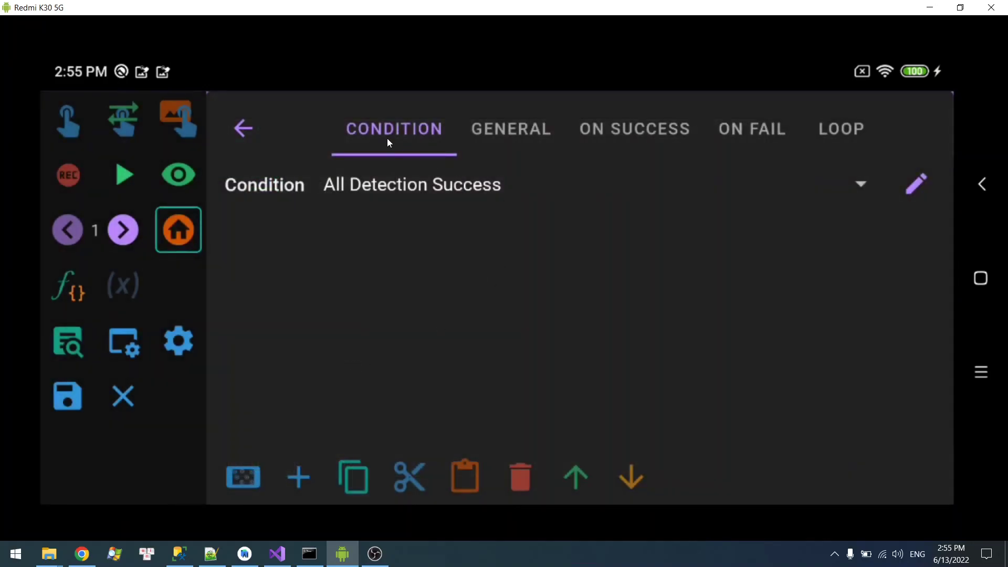
left_click(299, 478)
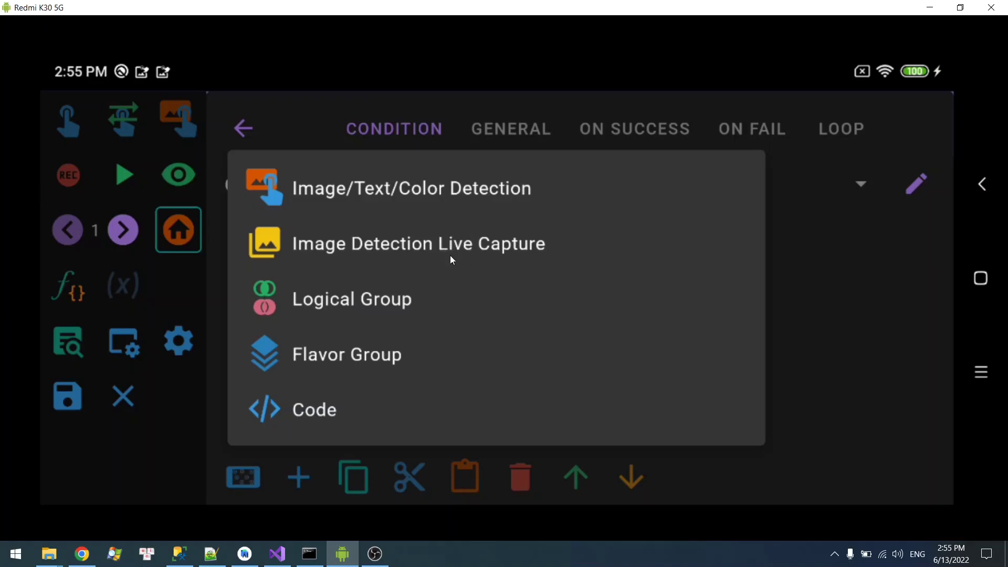
left_click(455, 241)
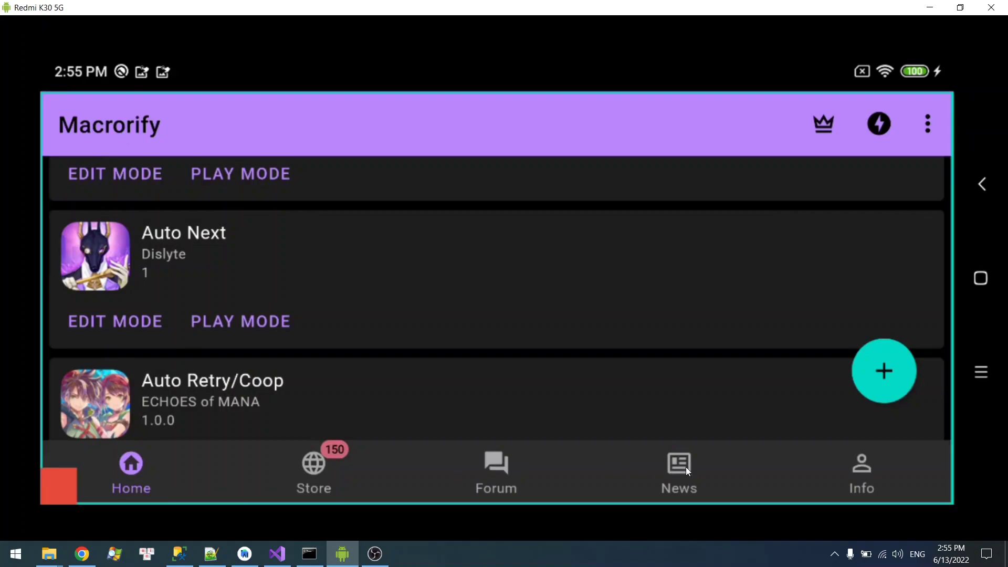
Step: Finish the live capture, adding Image (3) through Image (6) to the condition
left_click(71, 486)
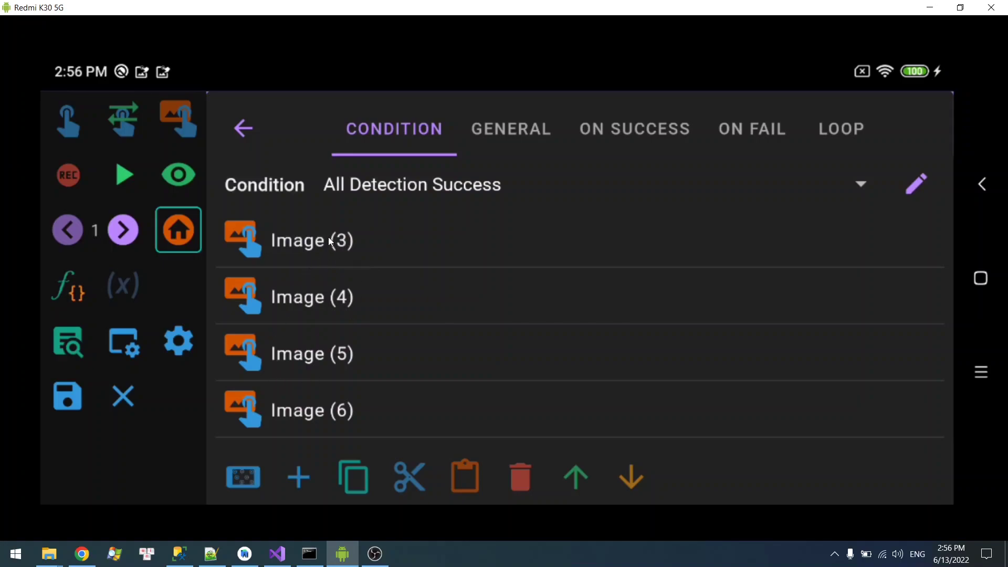
Step: Rename the Image (3) and Image (4) detections to Home and Store
left_click(379, 240)
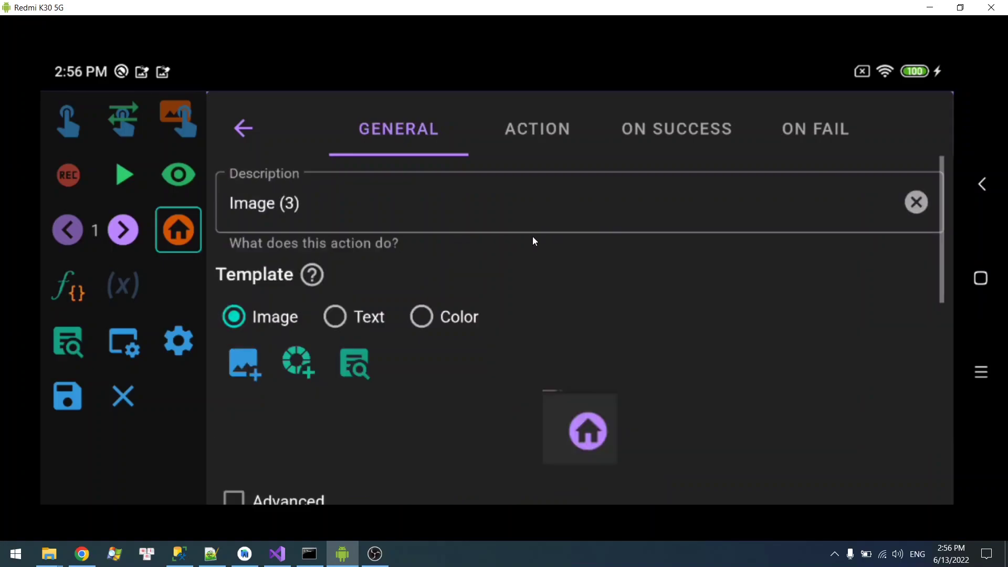
left_click(916, 203)
left_click(757, 208)
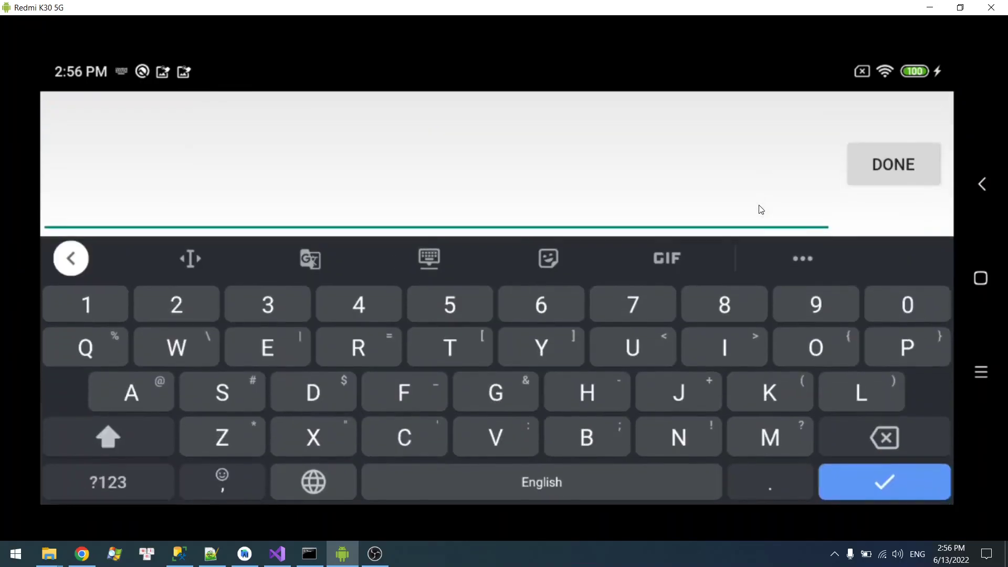
type("Home")
left_click(866, 180)
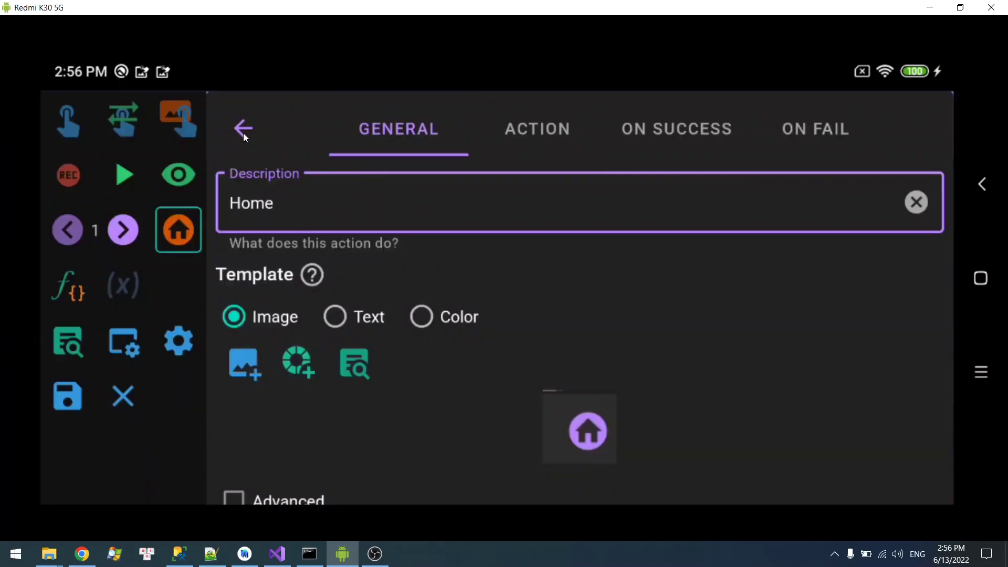
left_click(243, 129)
left_click(359, 300)
left_click(916, 203)
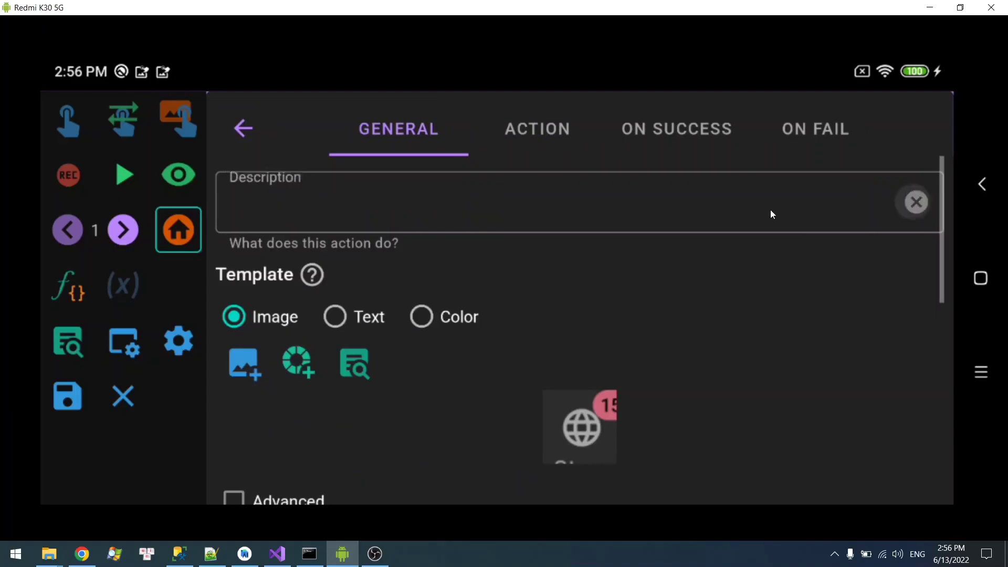
left_click(769, 210)
type("Store")
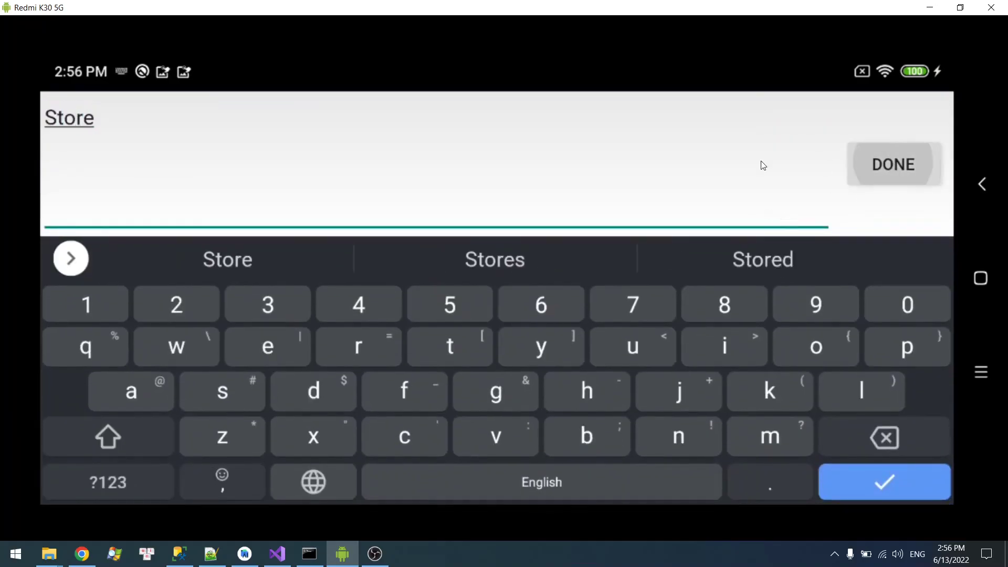
left_click(866, 164)
left_click(243, 129)
Step: Rename the Image (5) and Image (6) detections to Forum and News
left_click(388, 363)
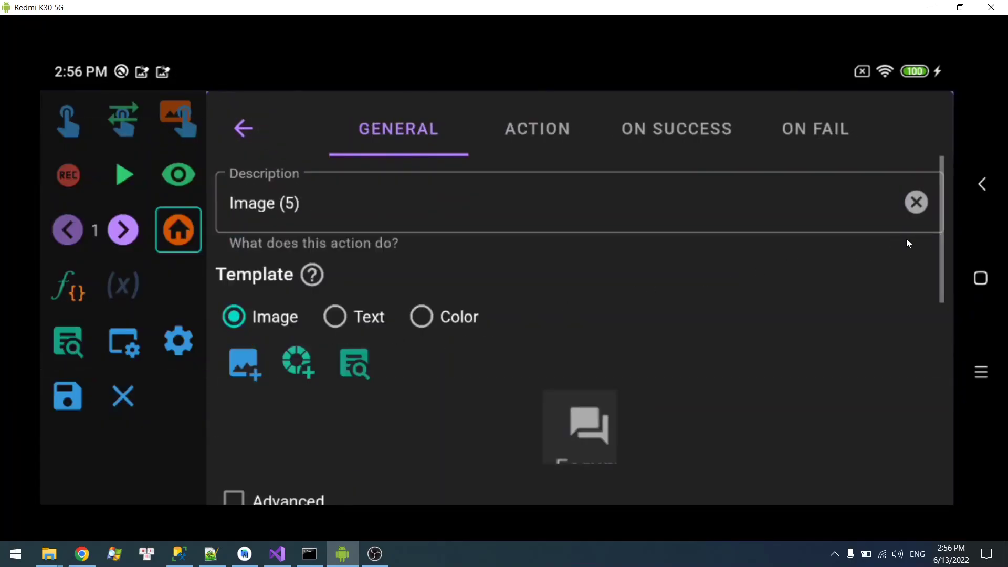
left_click(916, 202)
left_click(787, 216)
type("Forum")
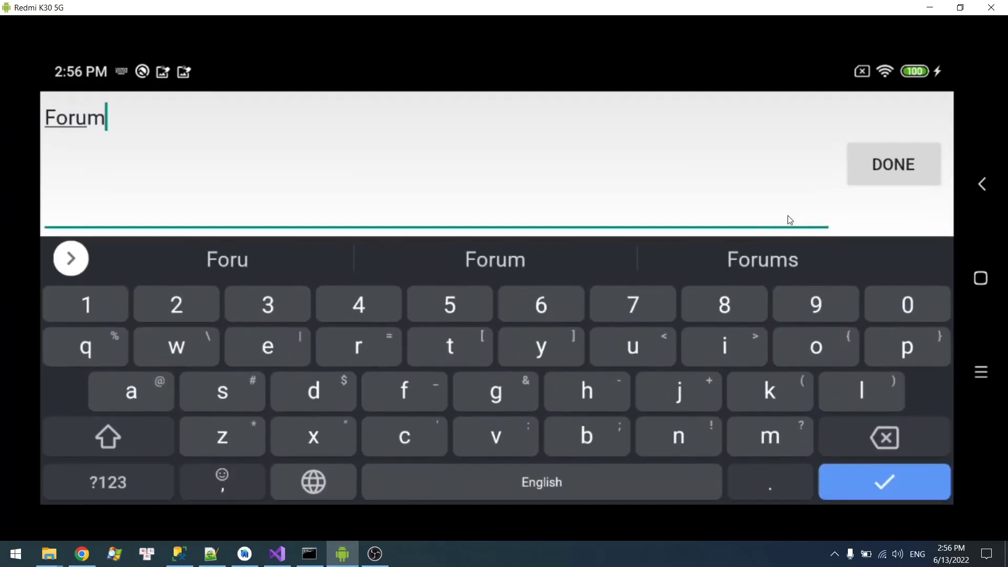
left_click(892, 163)
left_click(243, 128)
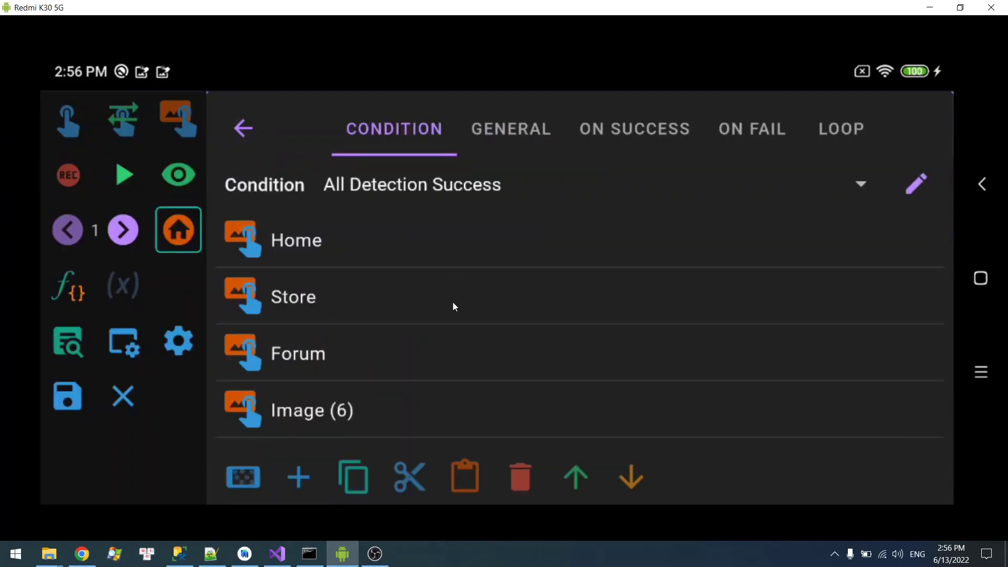
left_click(376, 409)
left_click(765, 212)
type("News")
left_click(864, 159)
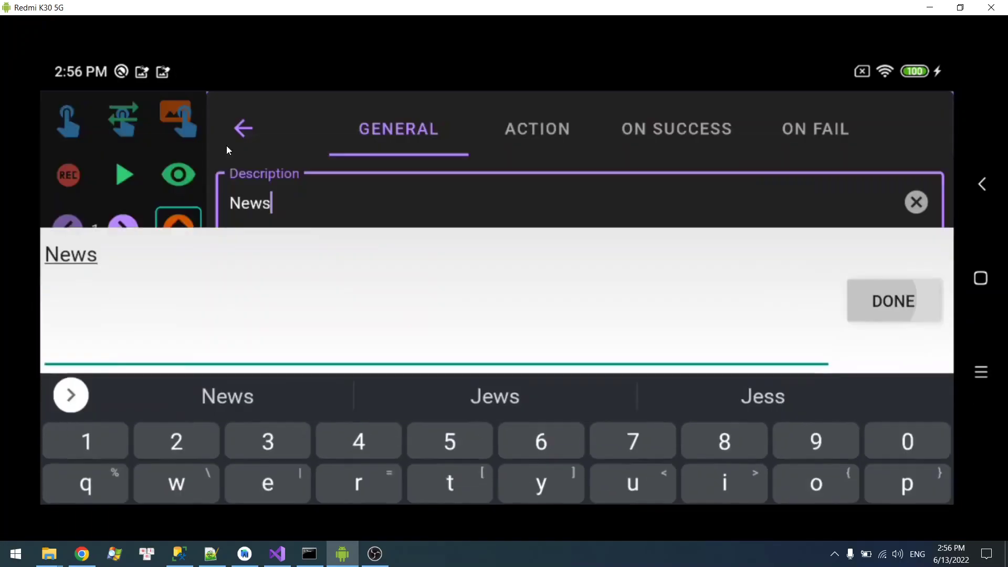
left_click(239, 138)
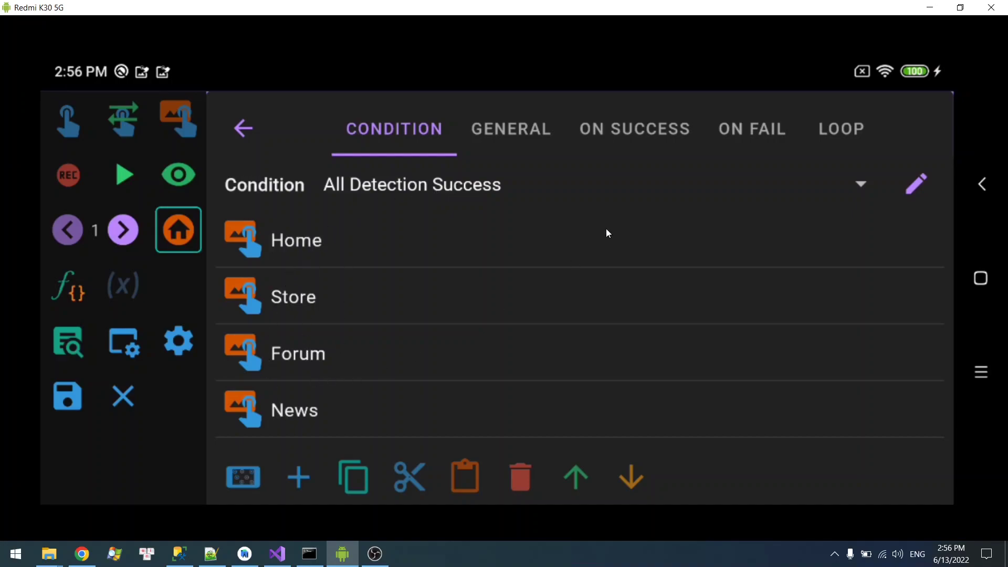
left_click(643, 132)
Step: Add a System Toast message action with string text 'Success' under On Success
left_click(300, 476)
left_click_drag(507, 405, 511, 189)
left_click(380, 450)
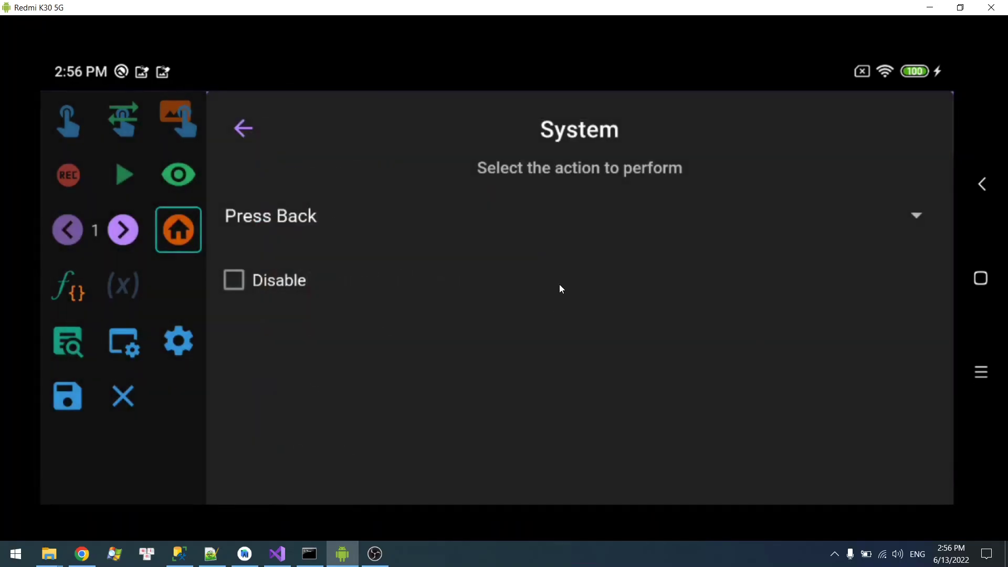
left_click(510, 220)
left_click_drag(525, 218, 520, 358)
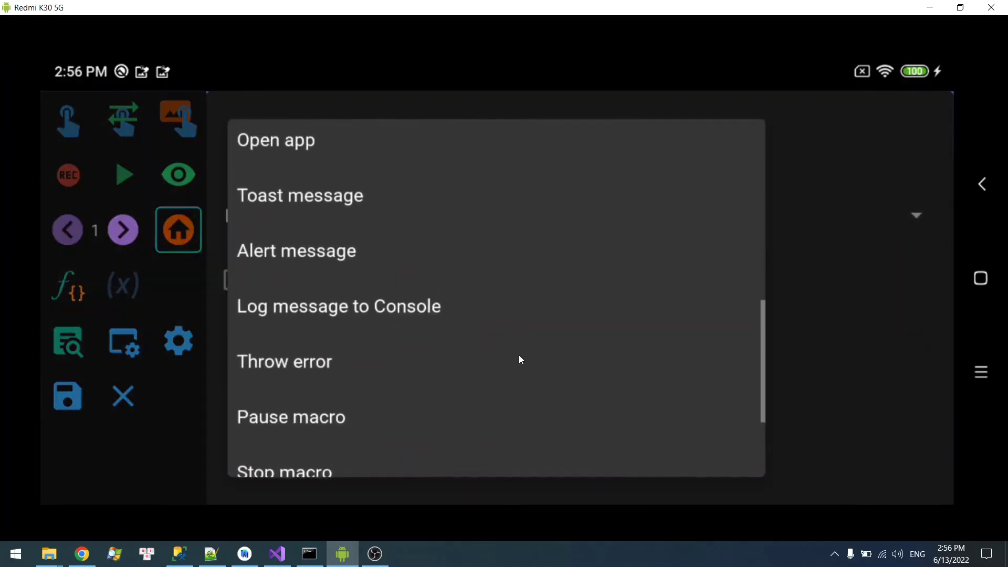
left_click(413, 231)
left_click(344, 332)
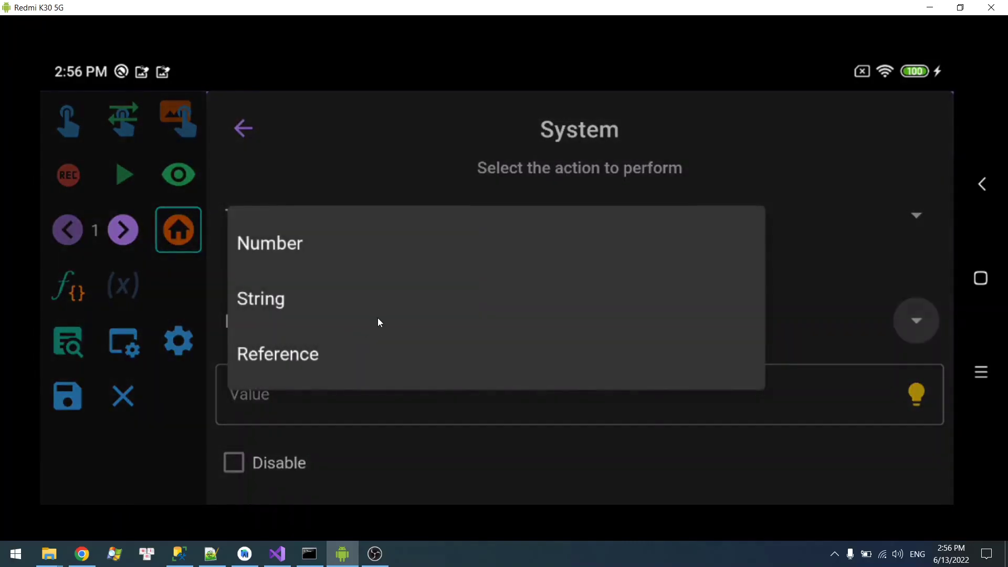
left_click(385, 304)
left_click(372, 396)
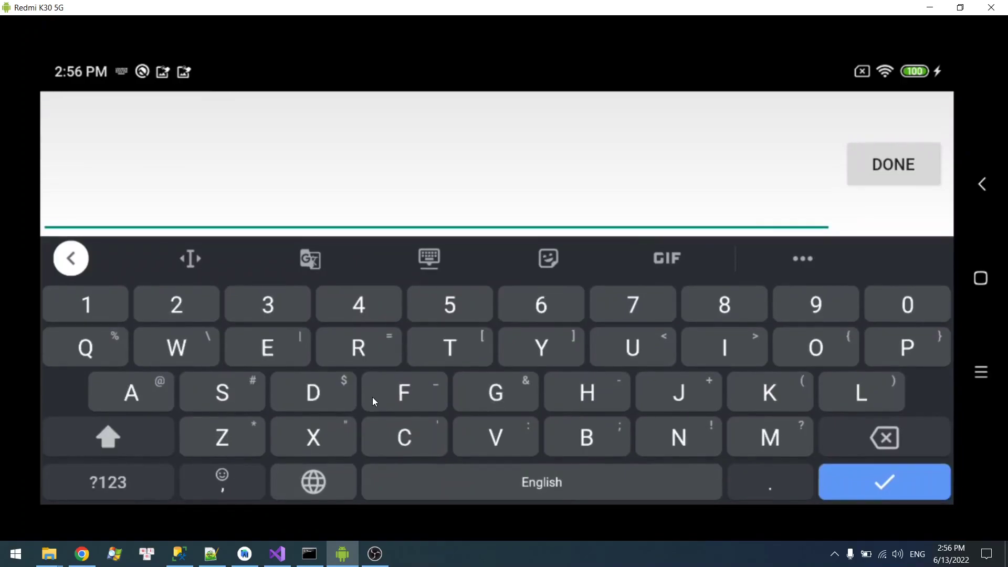
type("Success")
left_click(863, 182)
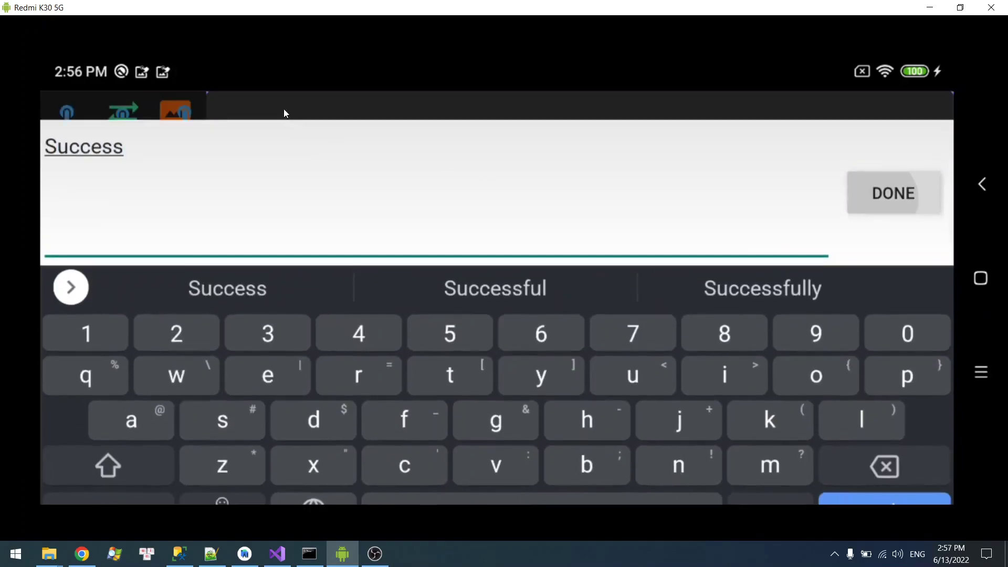
left_click(245, 128)
Step: Add a Wait action of 2000 after the Success toast
left_click(297, 478)
left_click(360, 152)
left_click(256, 316)
type("2000")
left_click(851, 177)
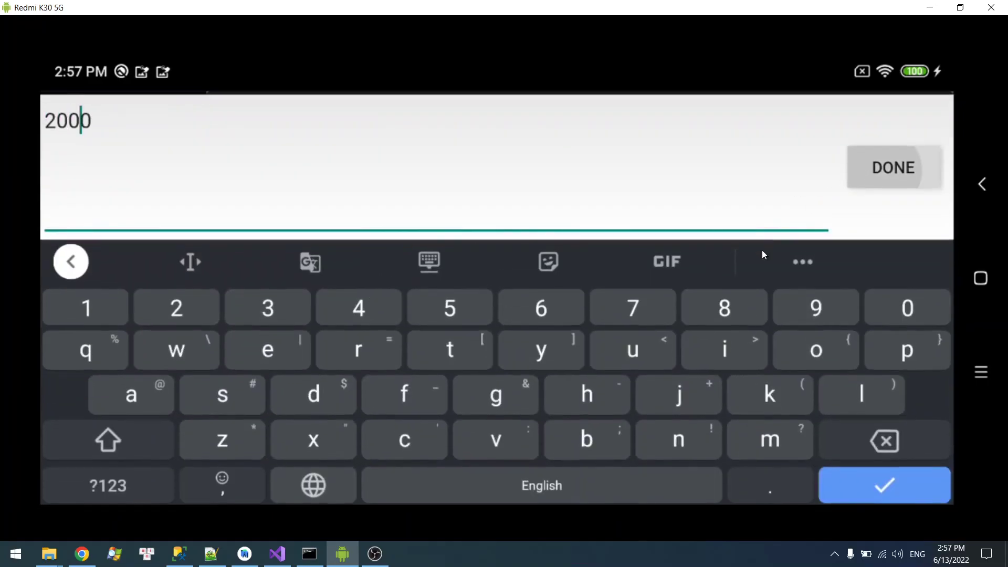
left_click(718, 446)
Step: Copy the toast and wait actions into On Fail
left_click(392, 192)
left_click(383, 251)
left_click(353, 476)
left_click(716, 144)
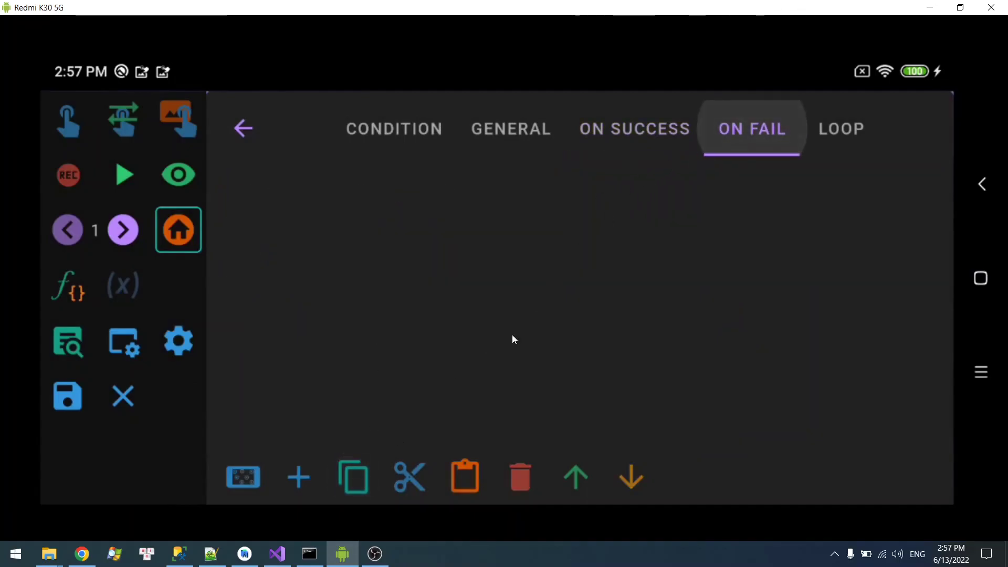
left_click(463, 478)
Step: Change the pasted toast text to 'Fail' and return to the macro page
left_click(368, 213)
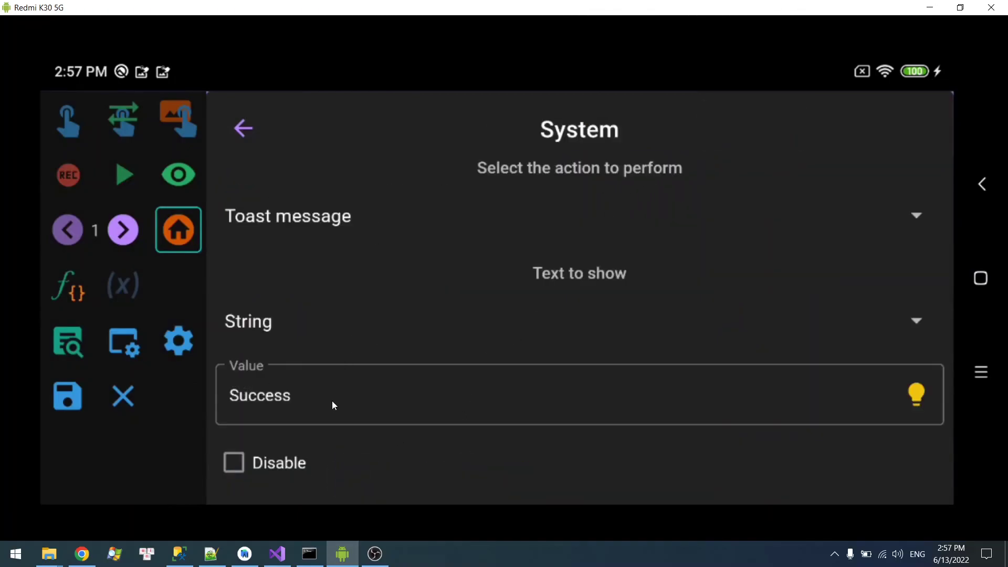
left_click(331, 402)
key("ctrl+a")
key("BackSpace")
type("Fail")
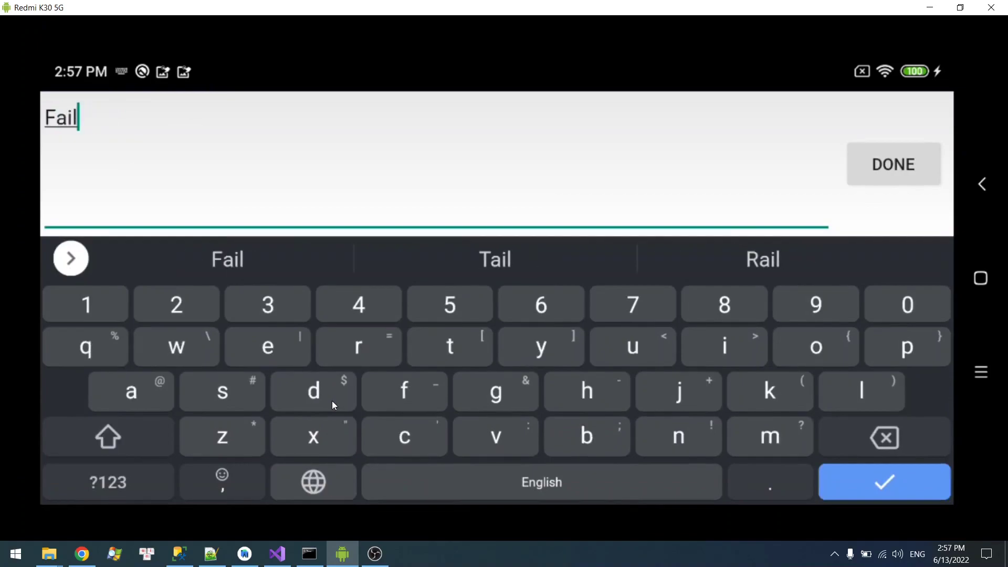
left_click(853, 175)
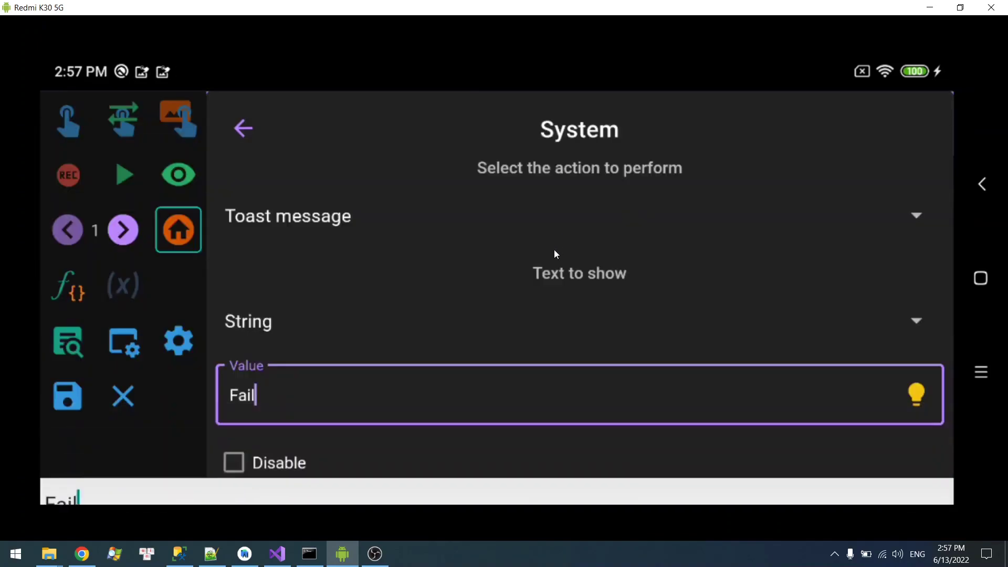
left_click(241, 128)
left_click(243, 129)
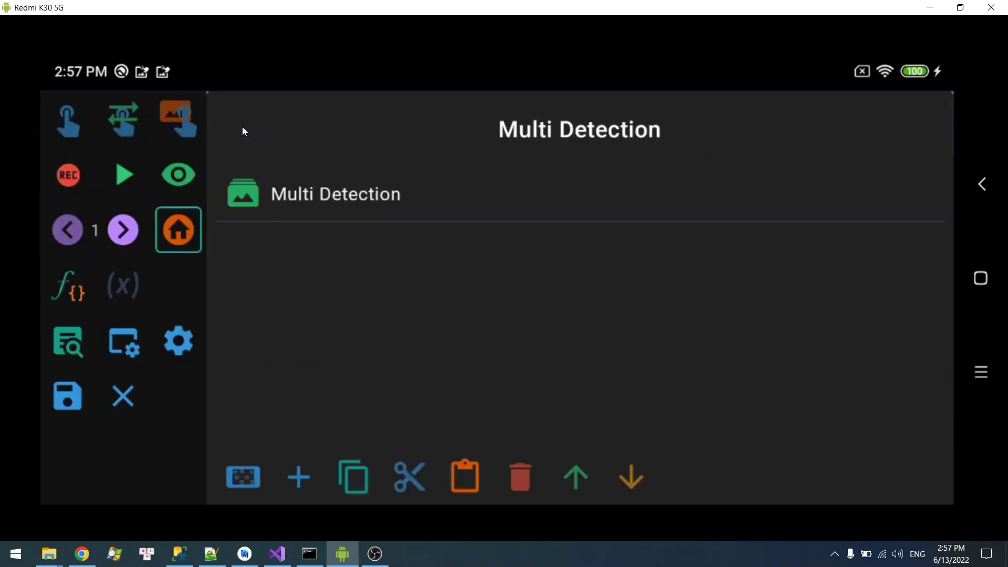
Step: Test-run the macro containing the Multi Detection action
left_click(408, 213)
left_click(125, 175)
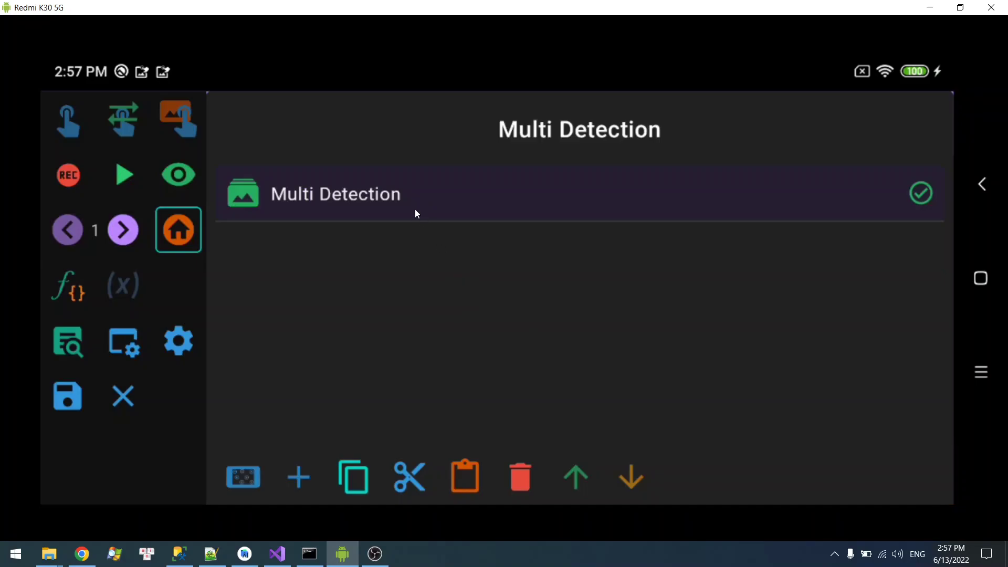
left_click(414, 209)
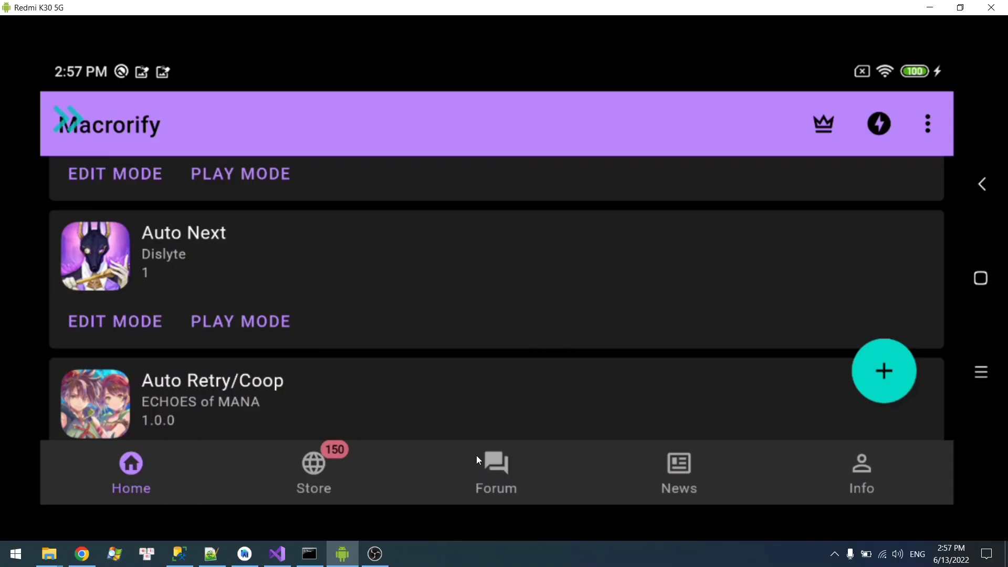
Step: Start the Multi Detection macro in play mode and reopen its editor
left_click(118, 273)
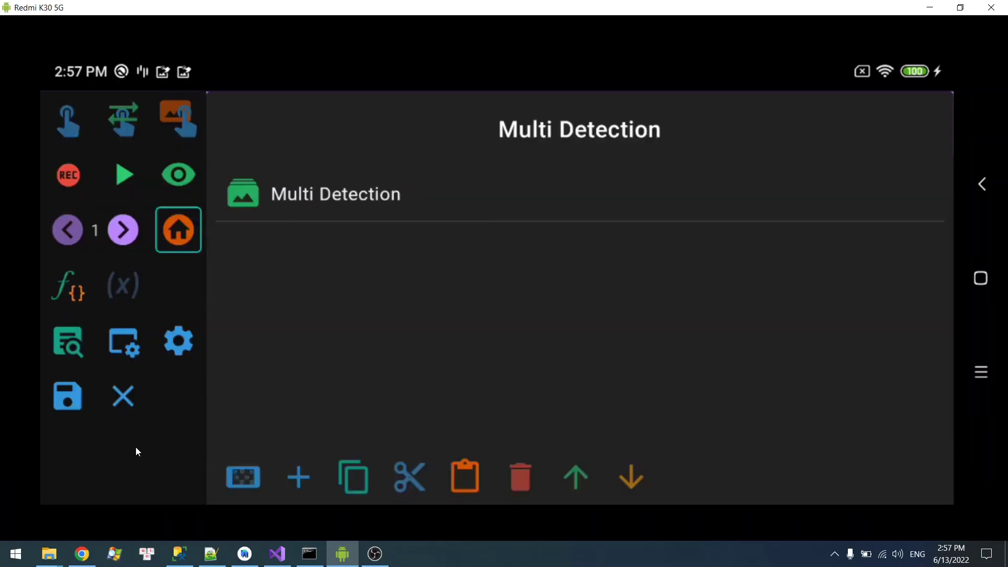
right_click(134, 450)
left_click_drag(273, 357, 392, 91)
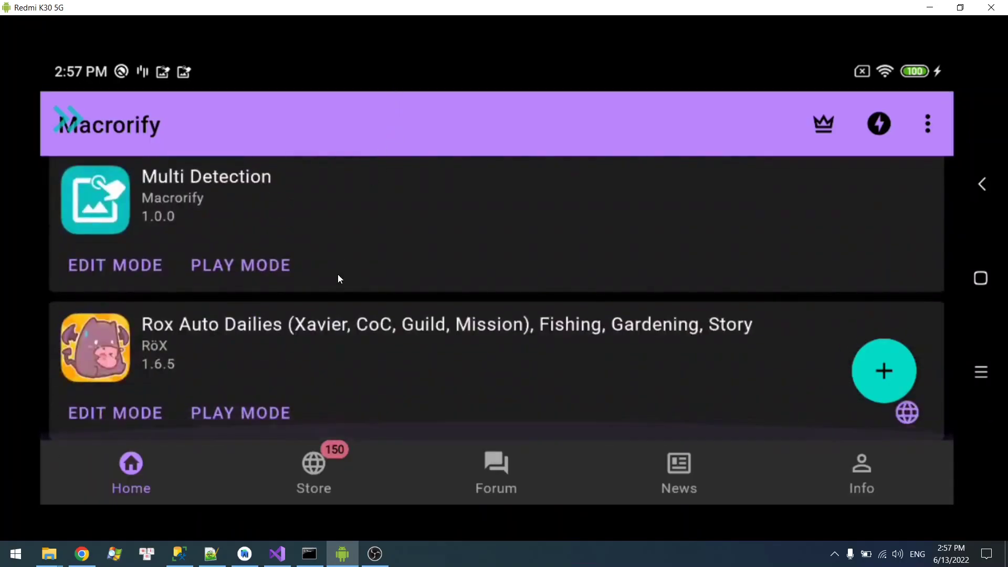
left_click_drag(337, 257, 254, 356)
left_click(254, 356)
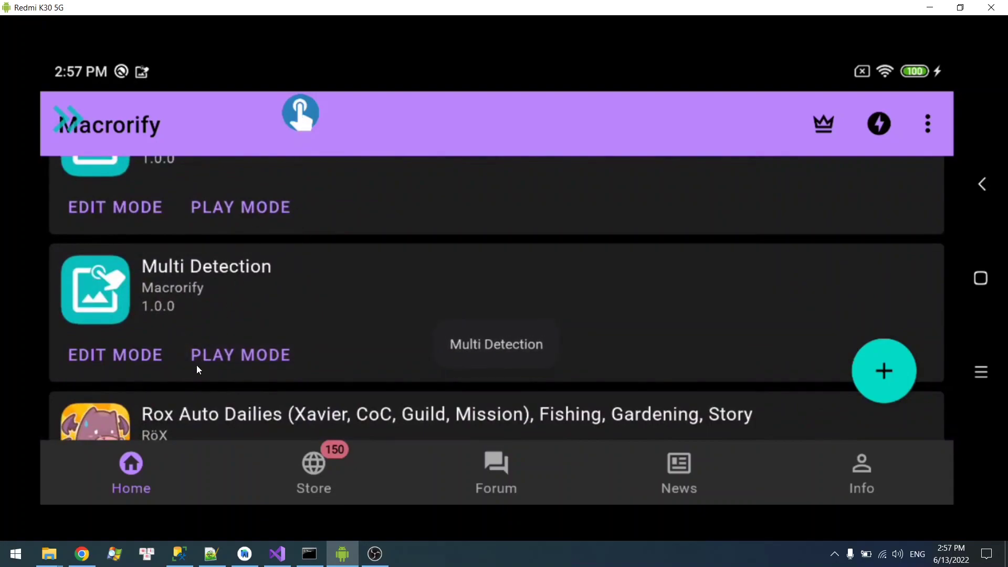
left_click_drag(135, 478, 136, 471)
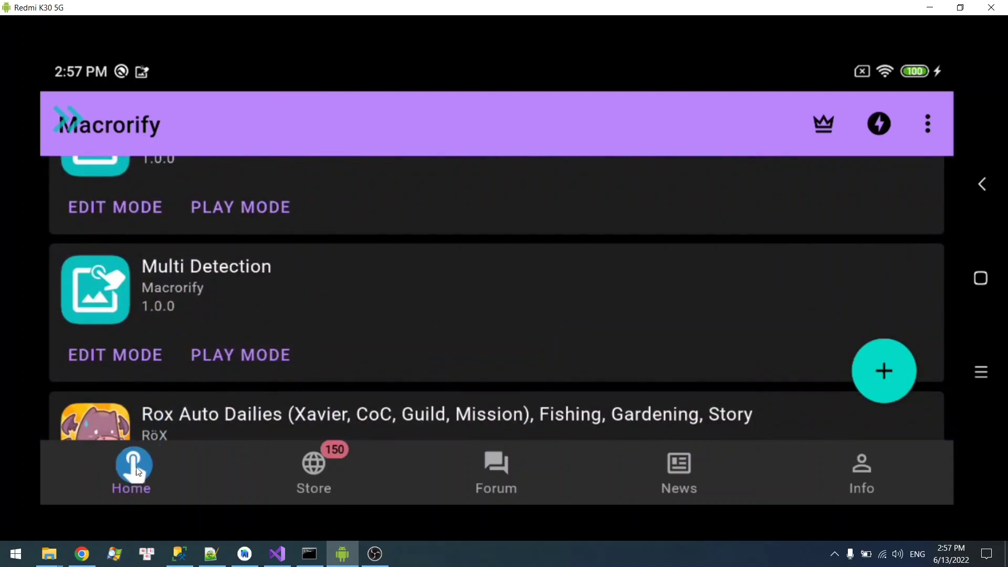
left_click(135, 463)
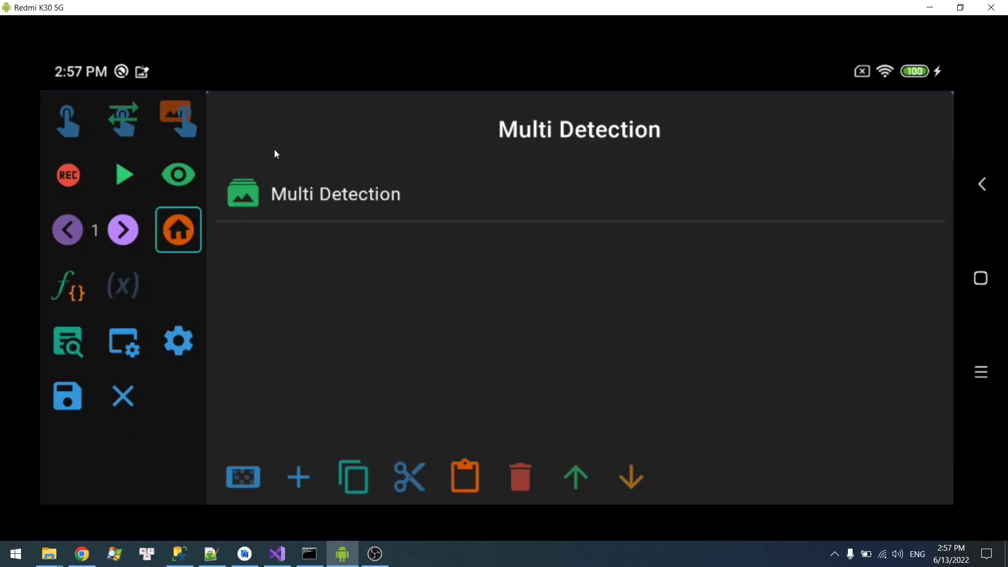
Step: Set the Multi Detection condition to One Detection Success
left_click(124, 181)
left_click(343, 208)
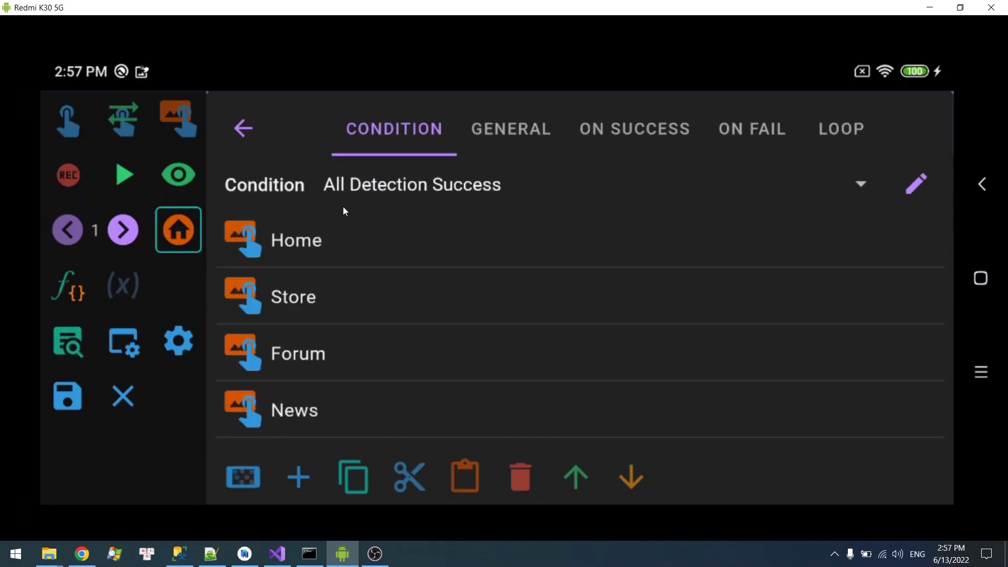
left_click(412, 182)
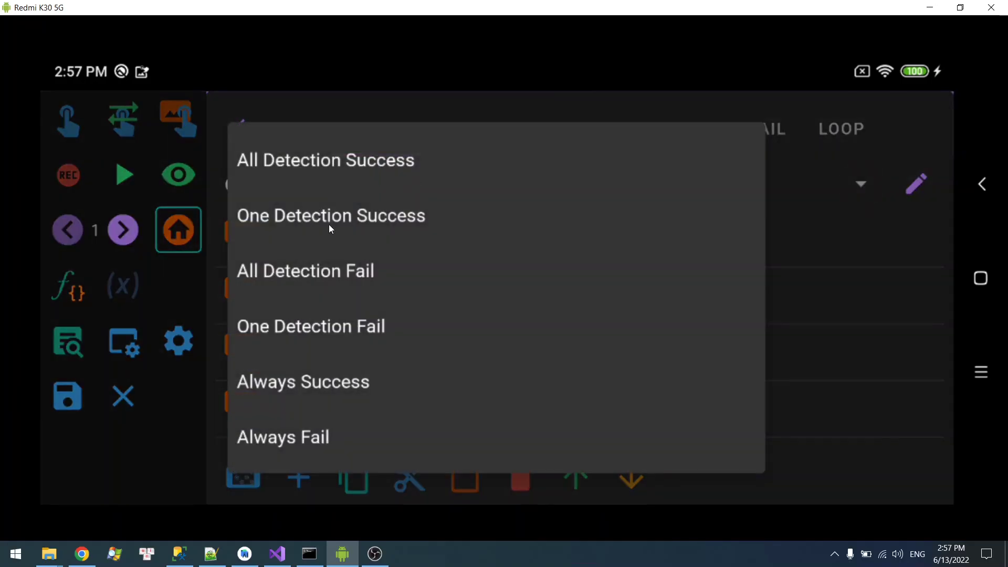
left_click(578, 213)
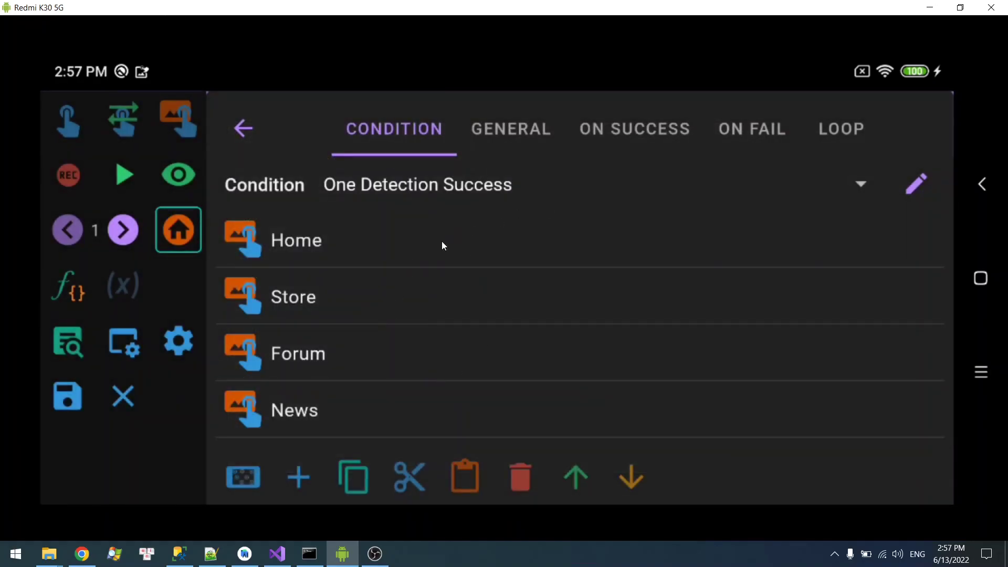
left_click(467, 190)
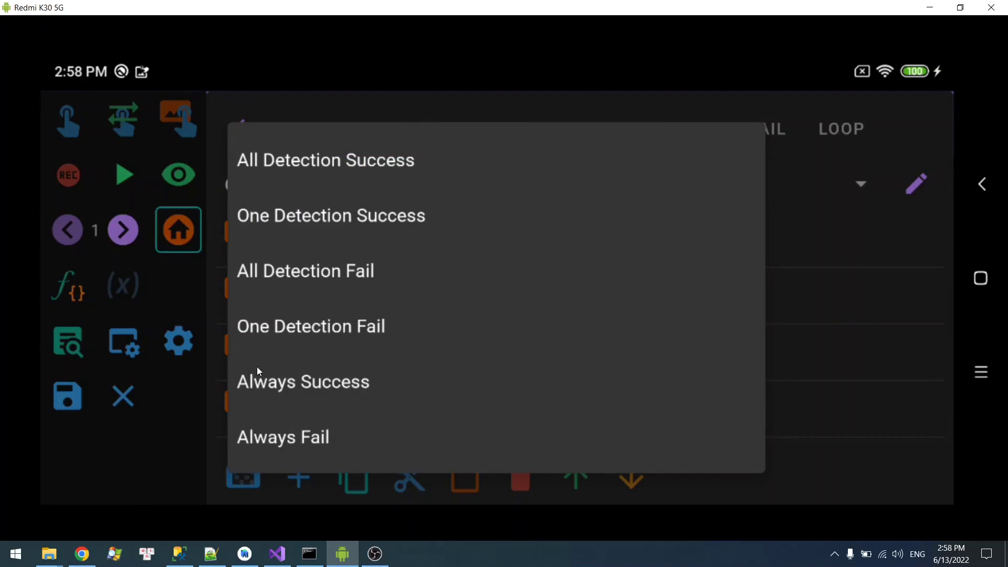
left_click(811, 226)
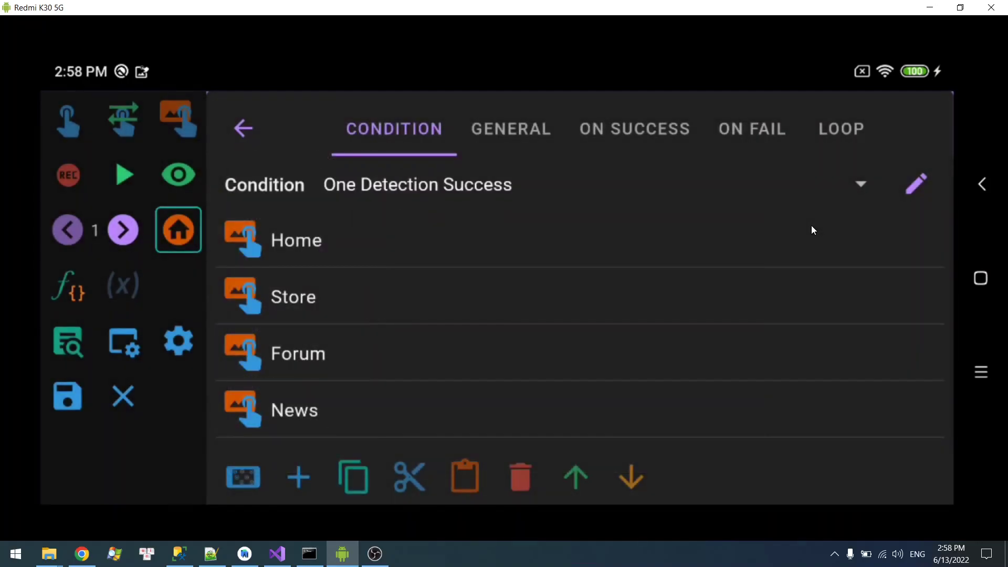
Step: Turn on Disable Short-circuit in the group's extra options
left_click(917, 186)
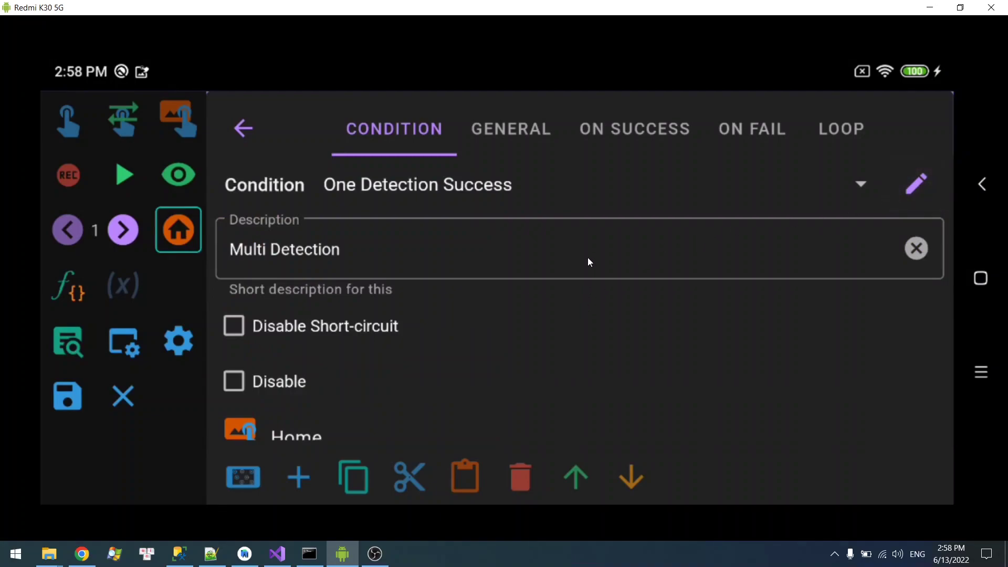
left_click(314, 335)
left_click(927, 180)
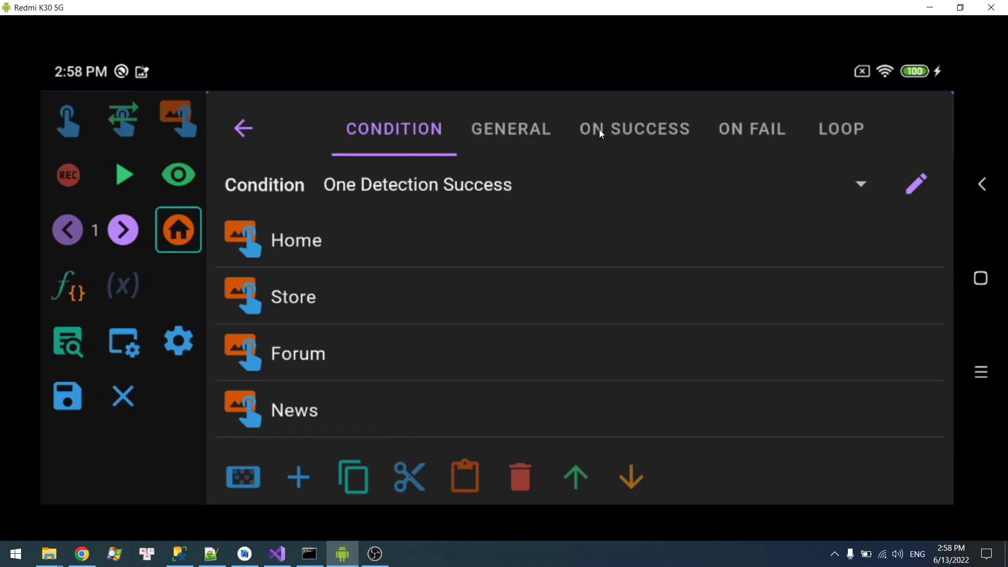
left_click(913, 184)
Step: Add an empty Logical Group below News, then tick the Home detection
left_click(298, 477)
left_click(412, 297)
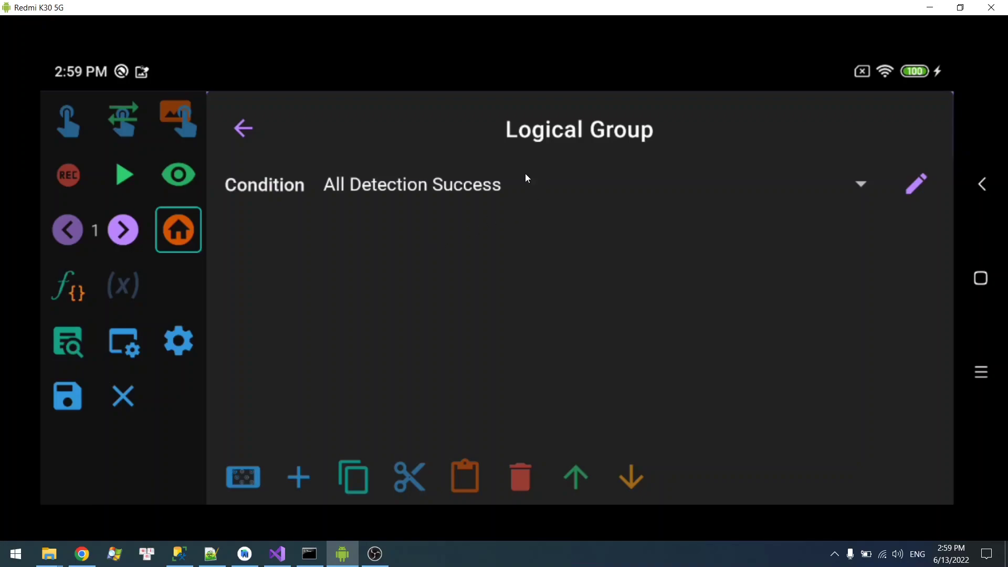
left_click(243, 128)
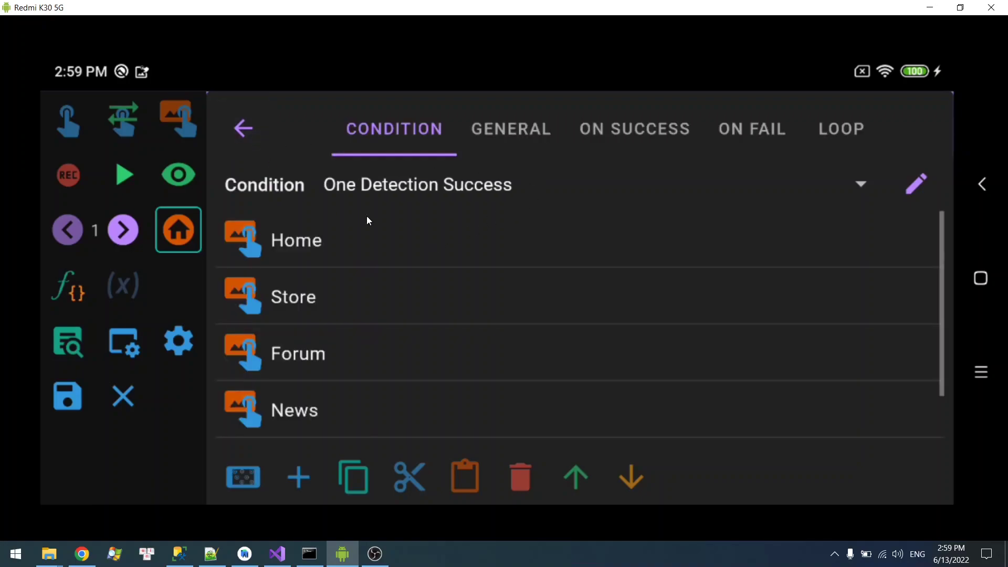
scroll(432, 354, "down", 2)
left_click(347, 412)
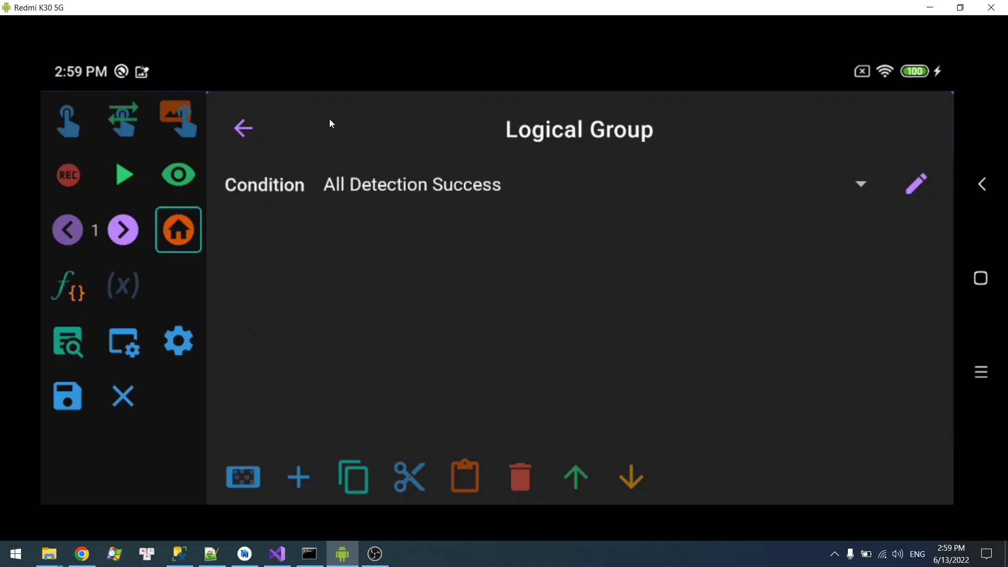
left_click(257, 132)
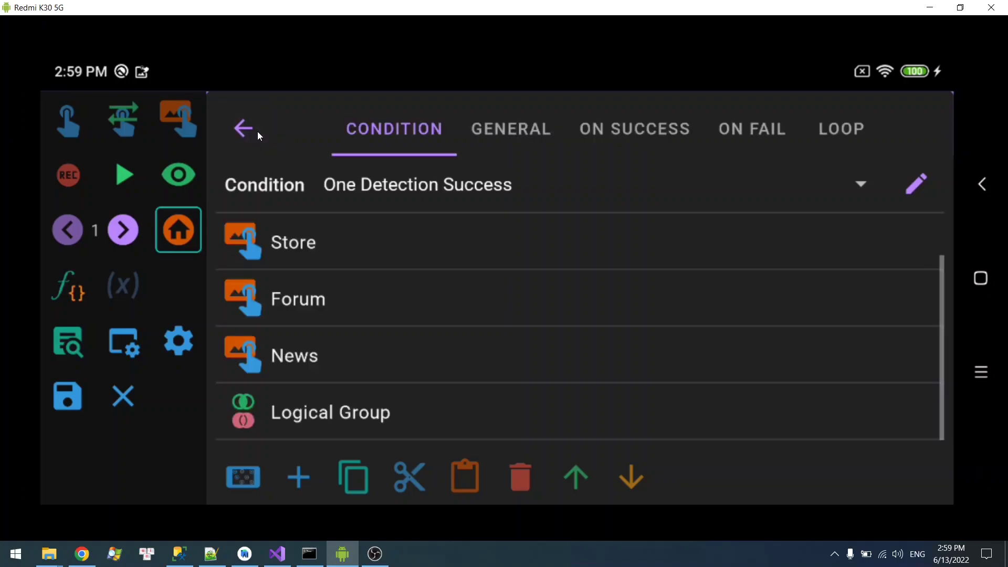
scroll(355, 252, "up", 2)
left_click(351, 260)
Step: Move Home and Store into the Logical Group and set it to One Detection Success
left_click(347, 297)
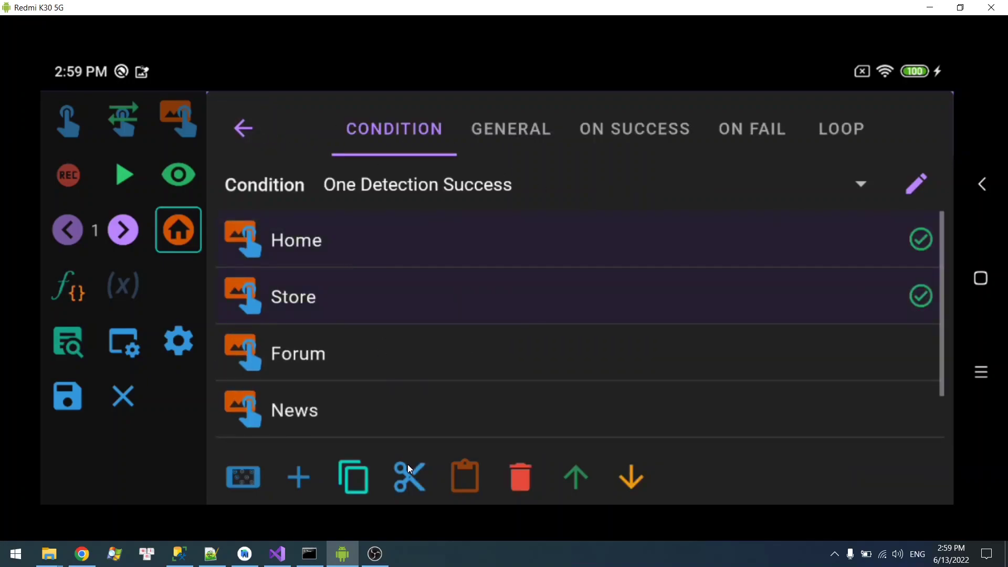
left_click(407, 463)
left_click(380, 370)
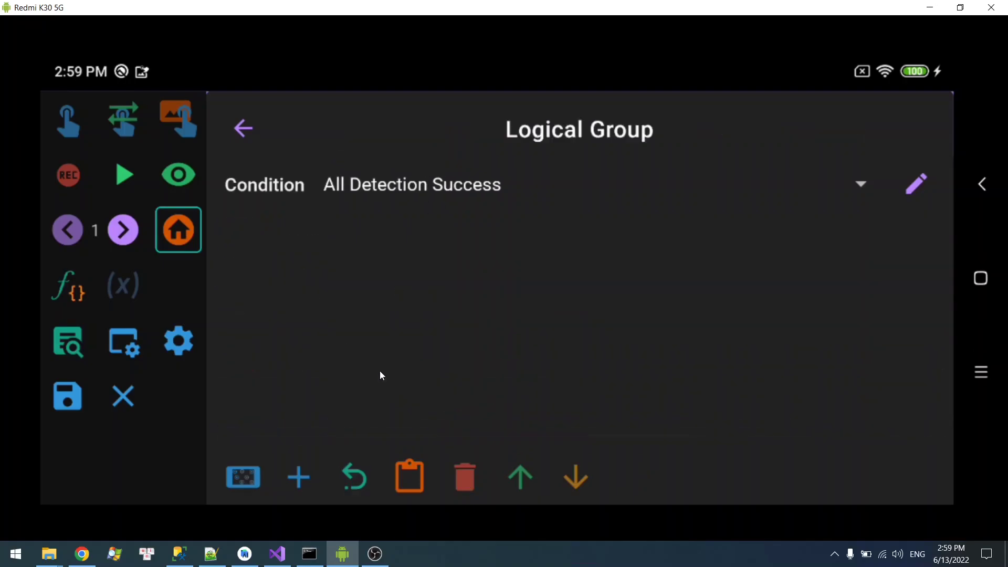
left_click(412, 464)
left_click(421, 183)
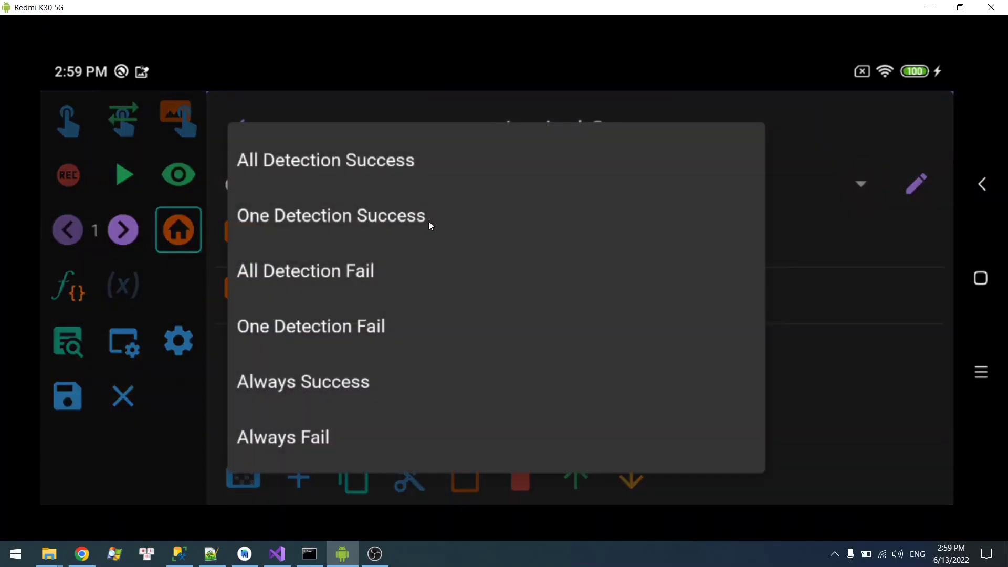
left_click(427, 220)
left_click(244, 126)
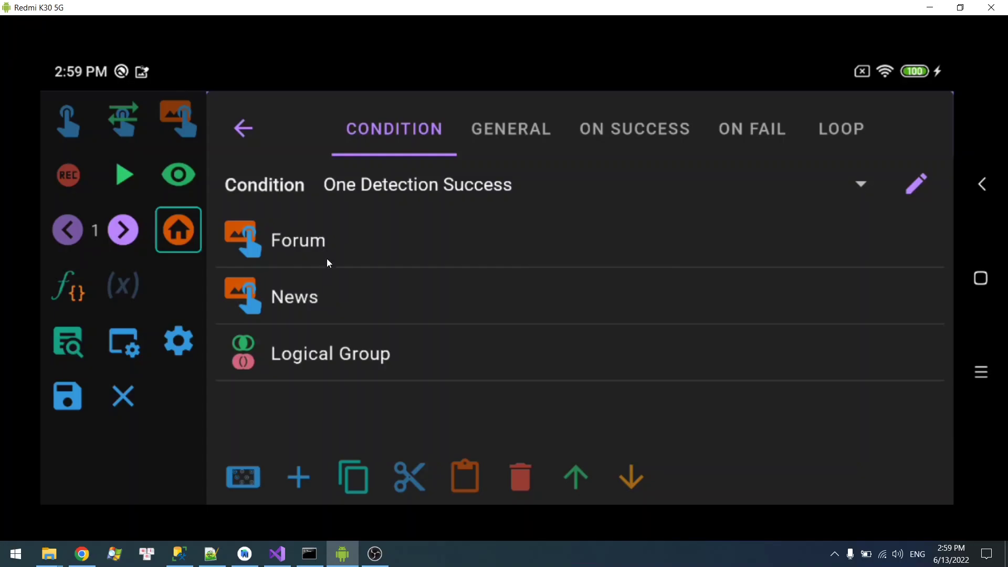
Step: Add a second Logical Group set to One Detection Success
left_click(299, 479)
left_click(385, 297)
left_click(325, 181)
left_click(324, 326)
left_click(420, 197)
left_click(336, 221)
left_click(244, 136)
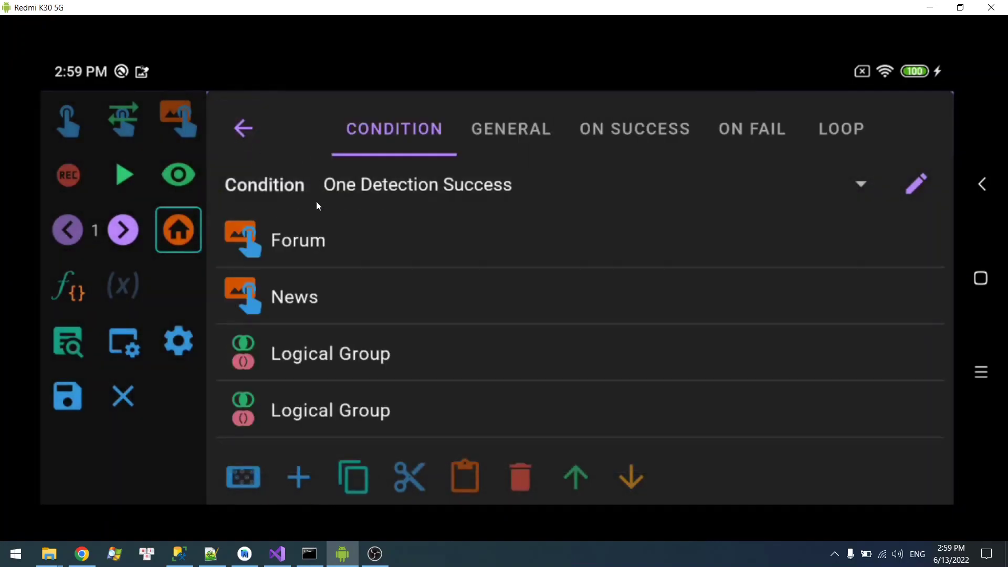
Step: Move Forum and News into the second group and set the parent to All Detection Success
left_click(298, 251)
left_click(310, 283)
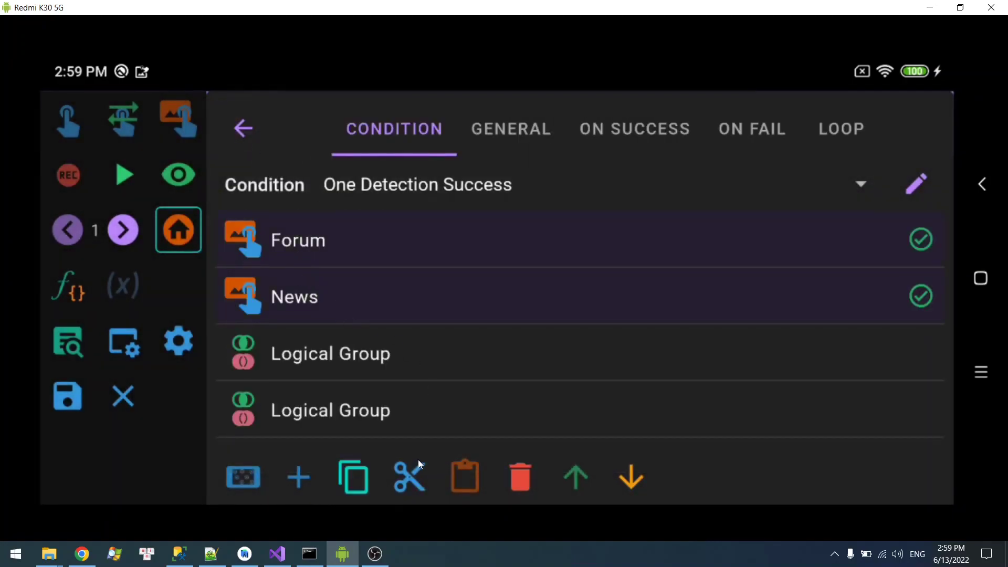
left_click(411, 482)
left_click(362, 303)
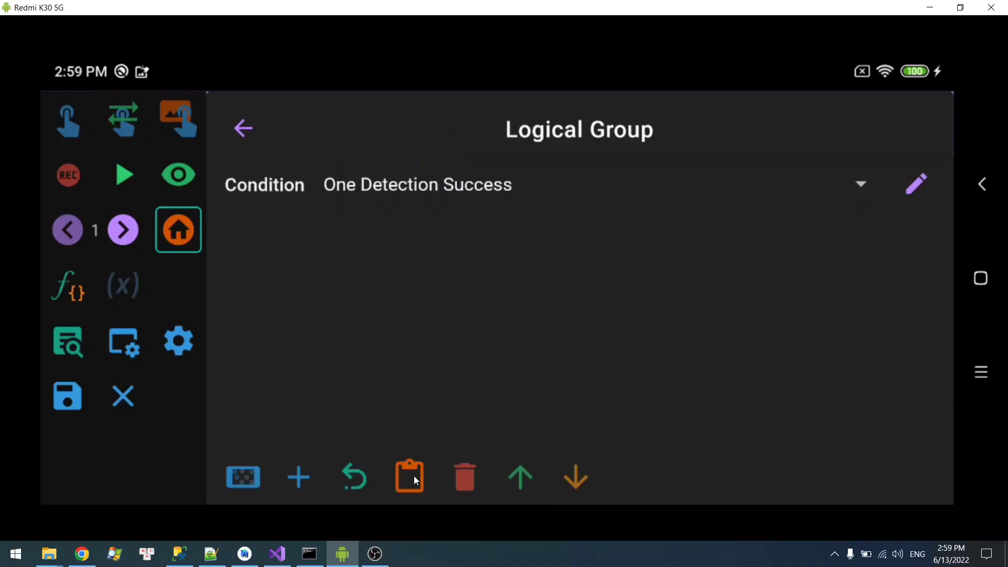
left_click(414, 476)
left_click(244, 129)
left_click(433, 189)
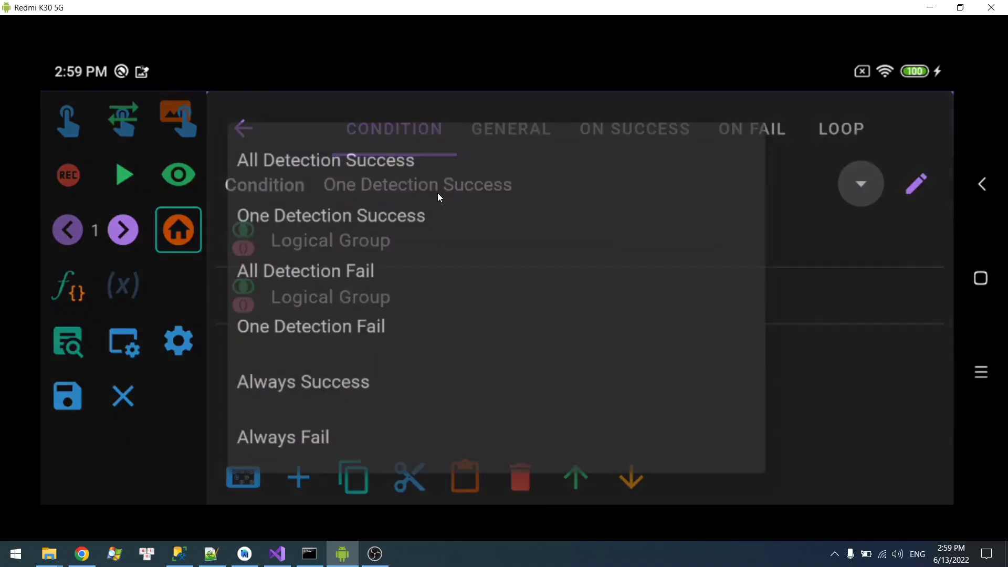
left_click(418, 166)
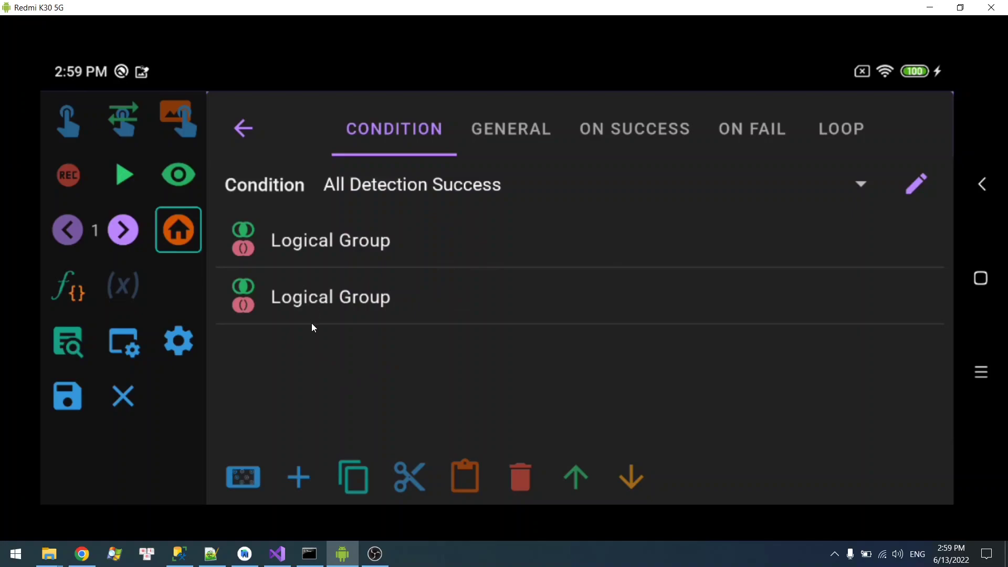
Step: Check the contents of both Logical Groups
left_click(367, 243)
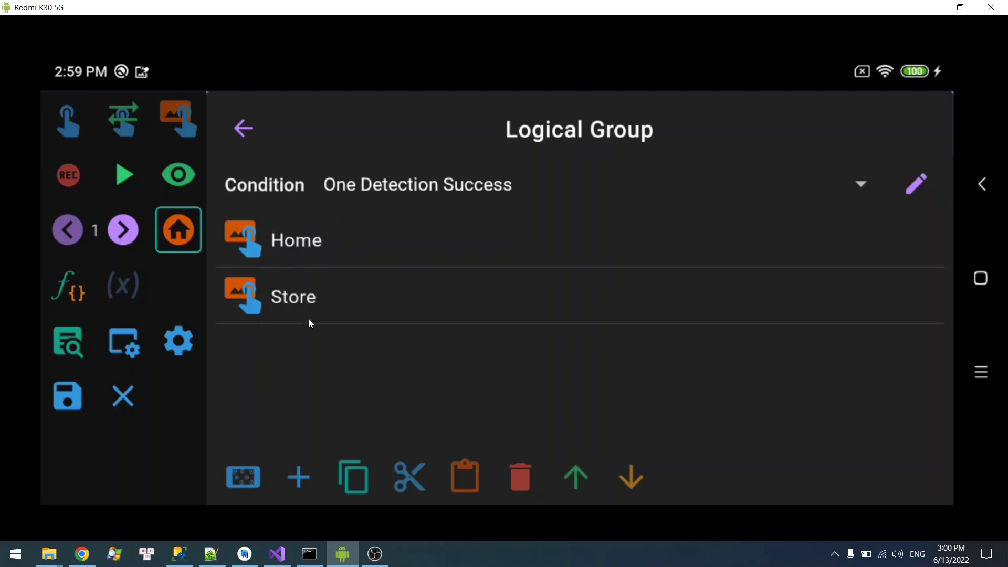
left_click(245, 130)
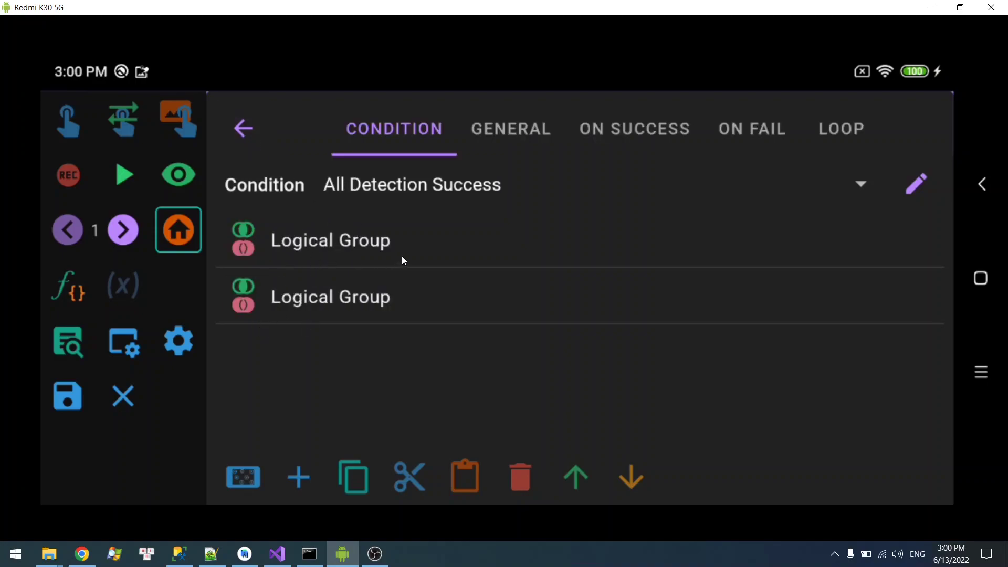
left_click(363, 297)
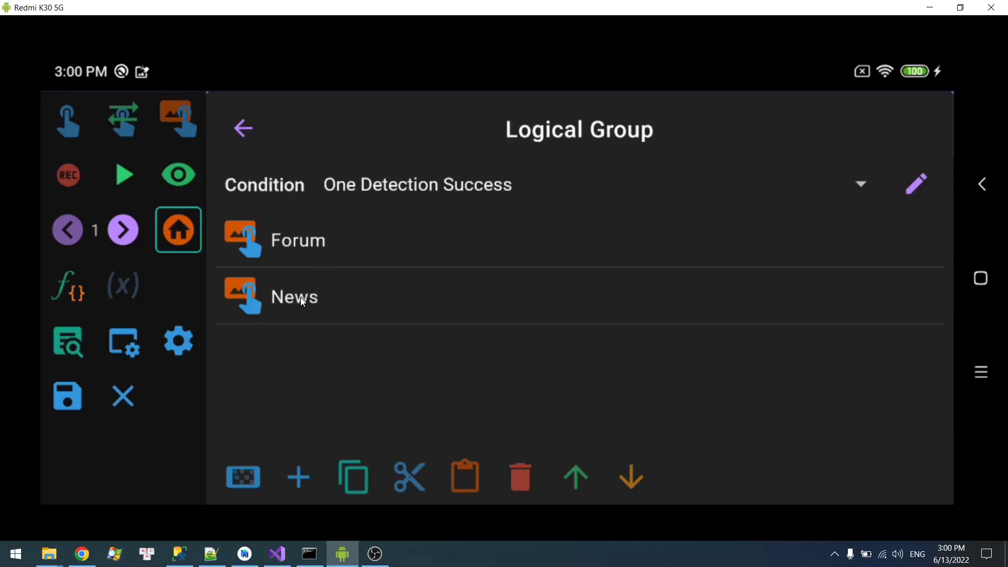
left_click(253, 132)
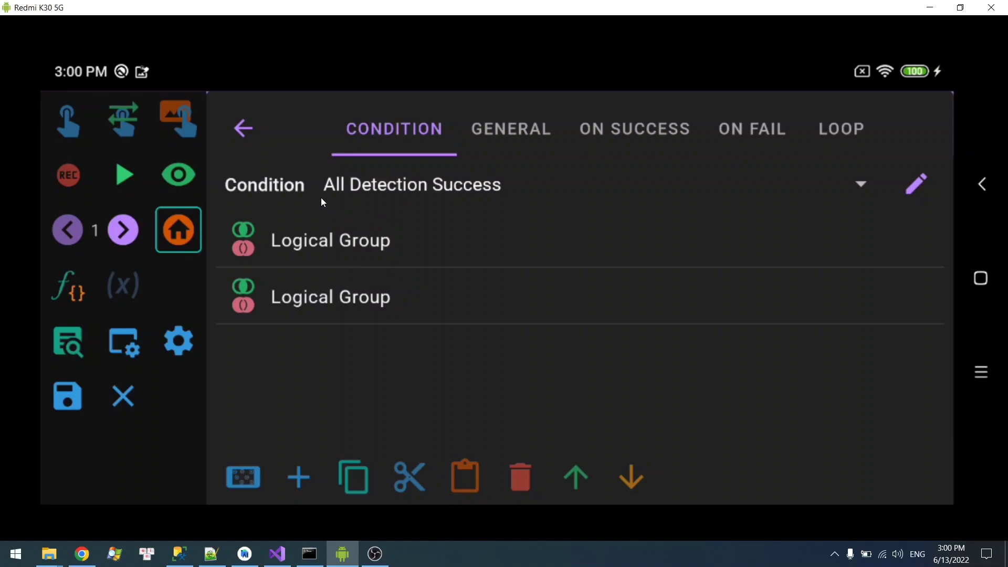
left_click(339, 248)
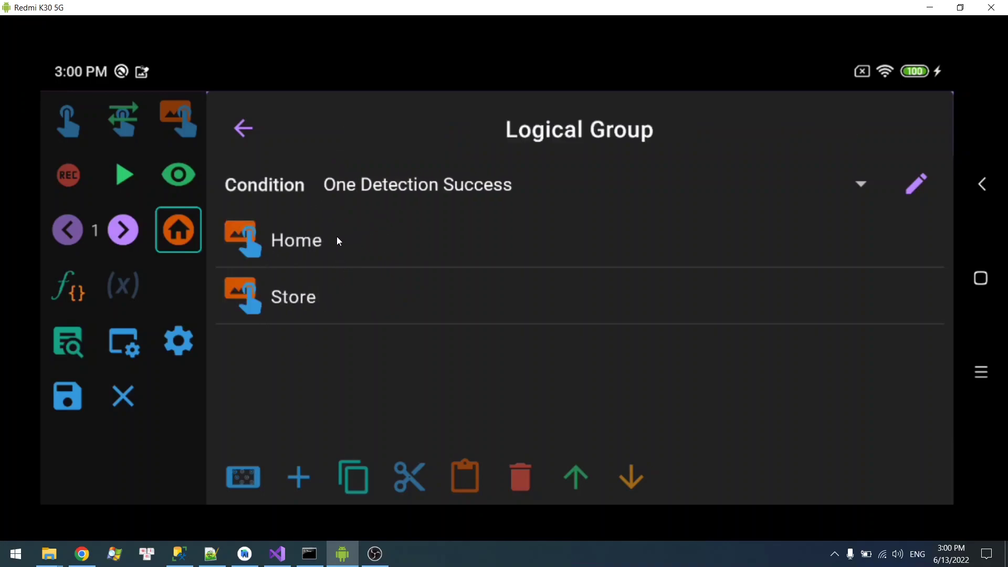
left_click(260, 144)
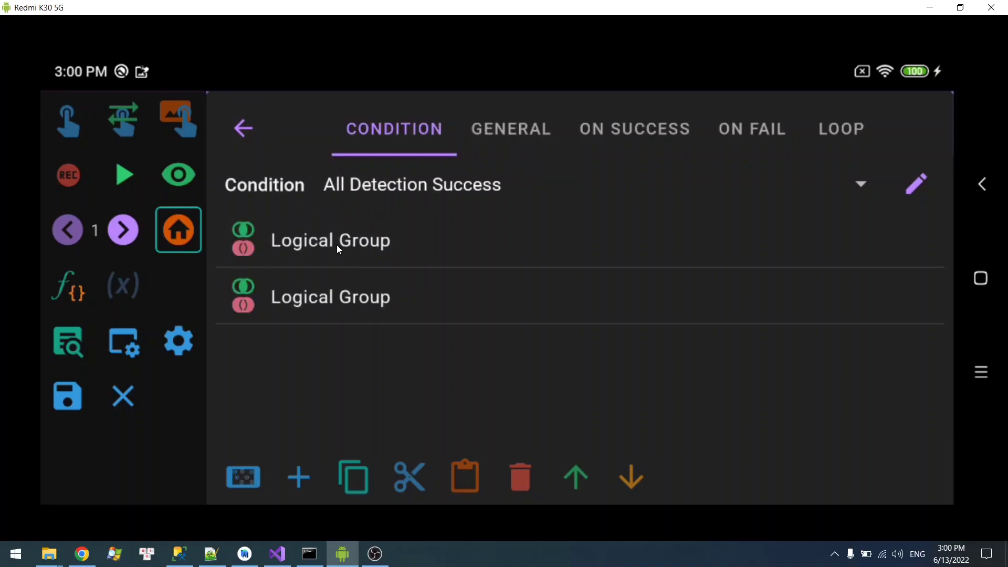
left_click(318, 294)
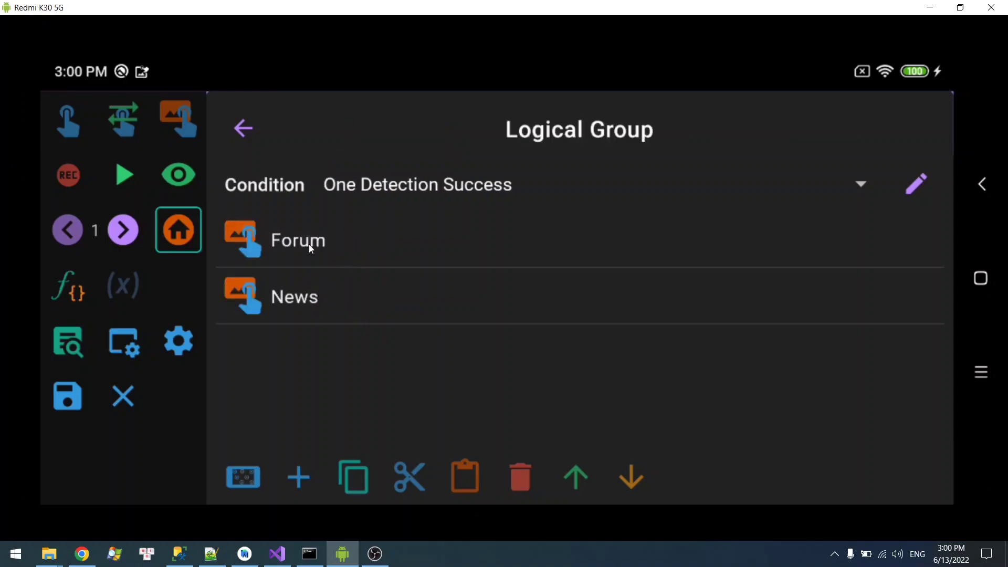
left_click(244, 138)
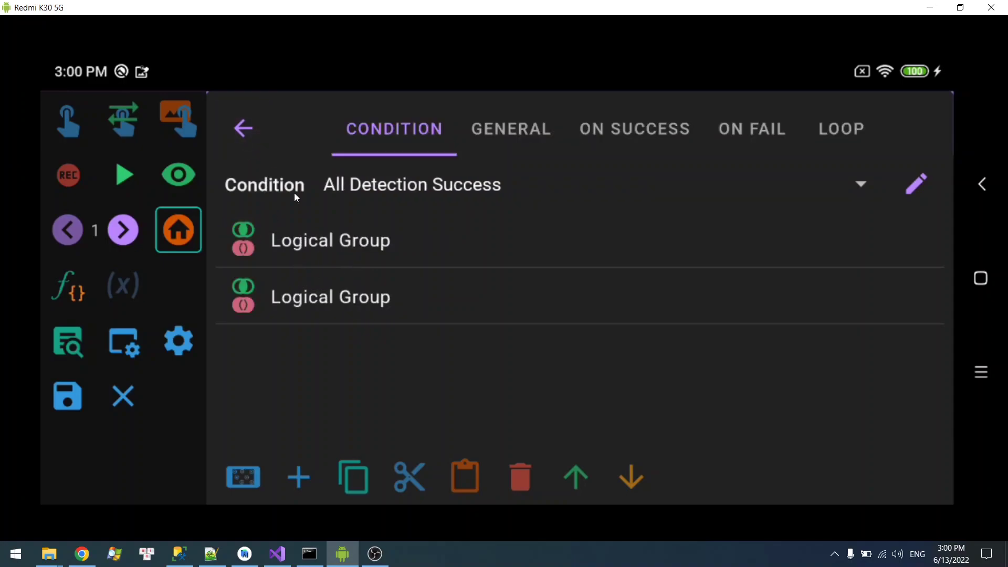
Step: Leave the second Logical Group unchanged and show the Multi Detection's General settings
left_click(381, 307)
left_click(299, 475)
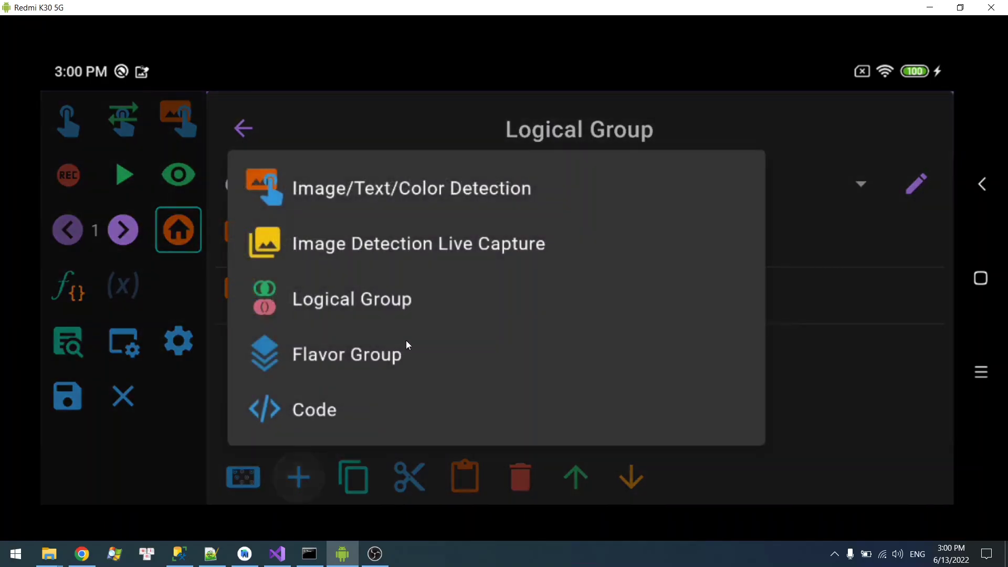
left_click(805, 338)
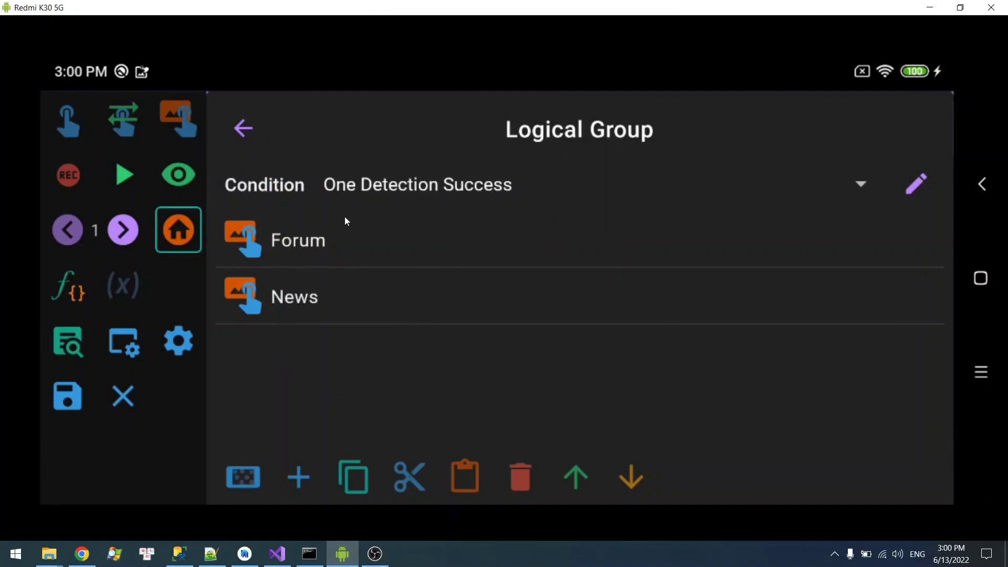
left_click(262, 132)
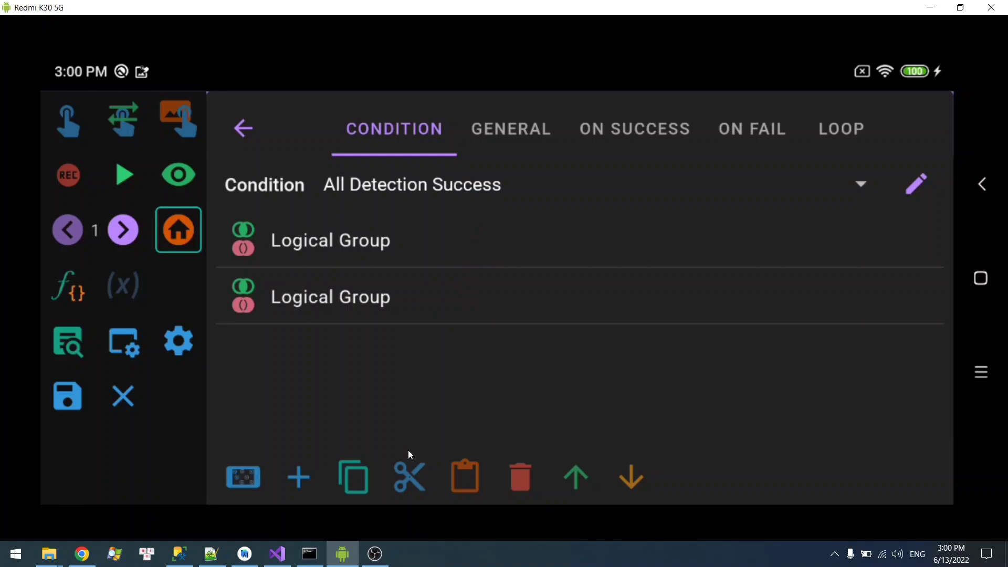
left_click(511, 142)
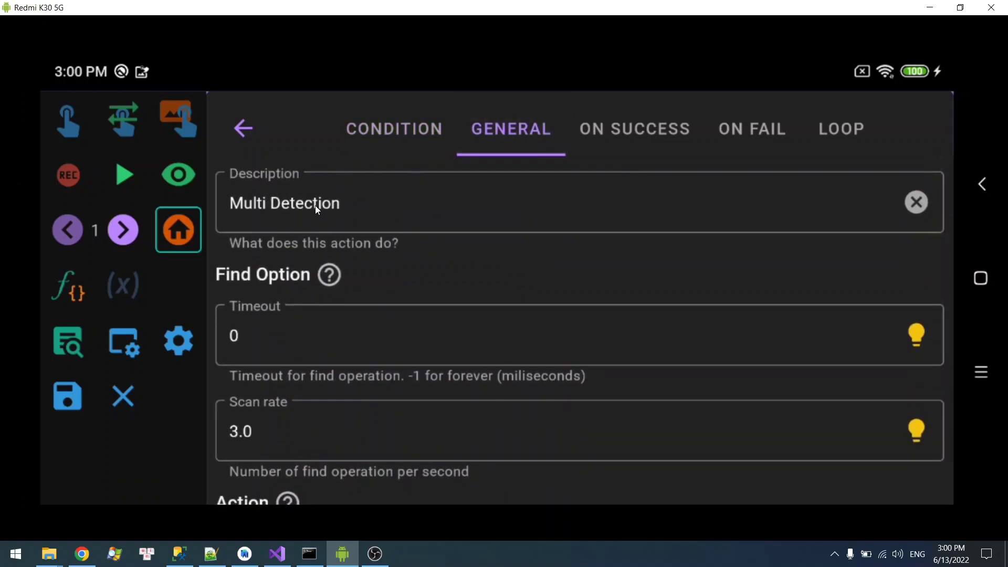
Step: Inspect the Home detection's settings inside the first Logical Group
left_click_drag(435, 264, 449, 203)
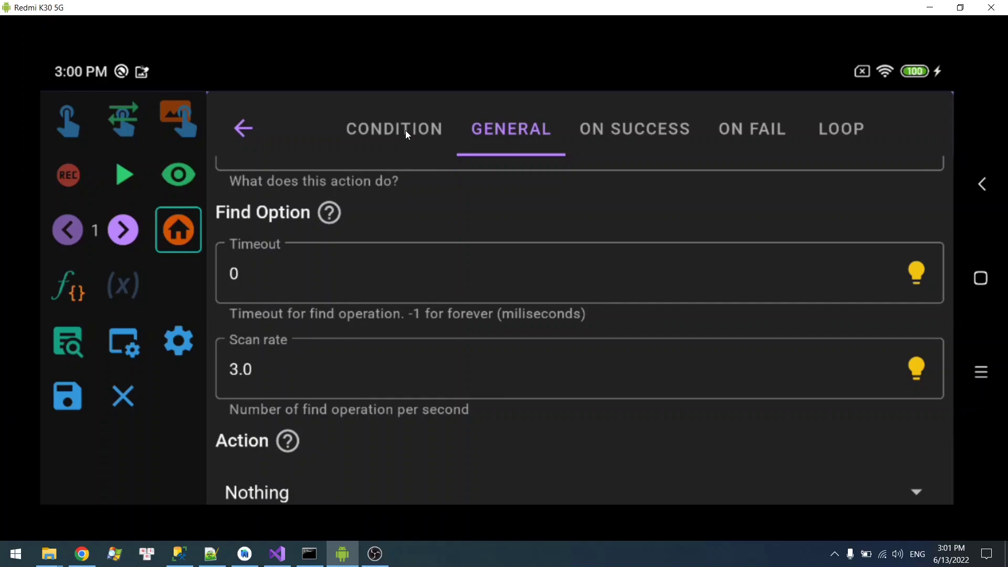
left_click(383, 131)
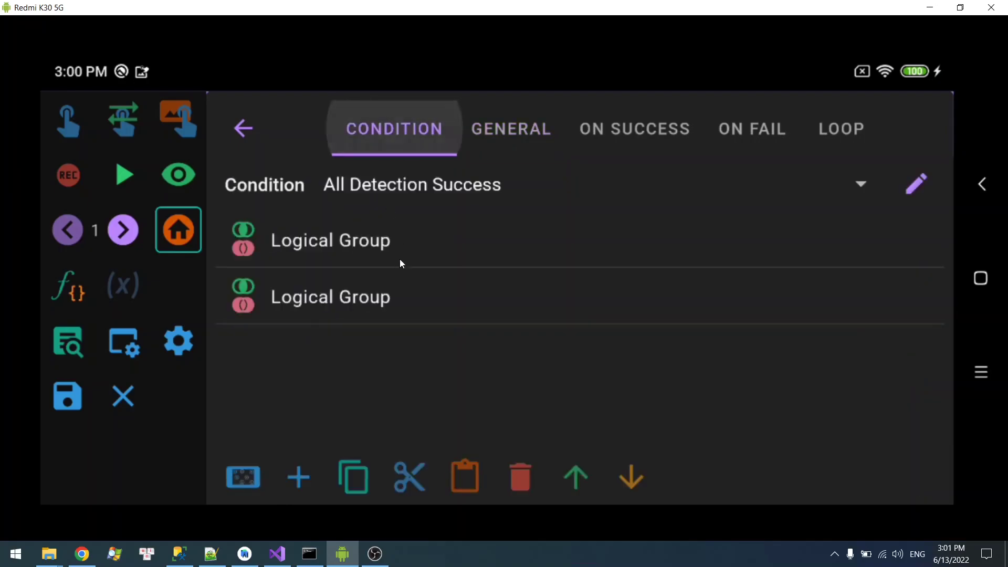
left_click(297, 248)
left_click(353, 251)
left_click_drag(396, 401, 461, 188)
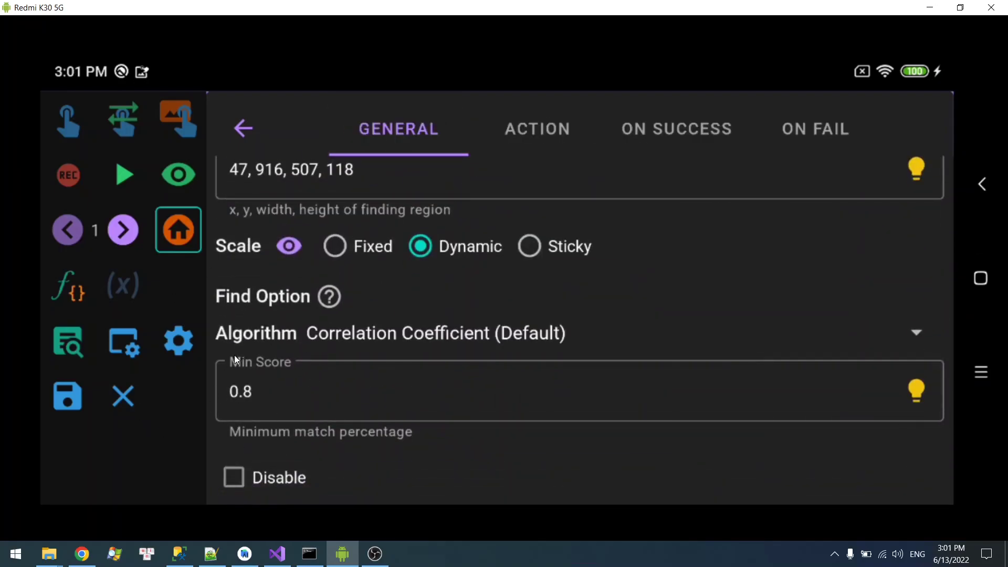
left_click(257, 131)
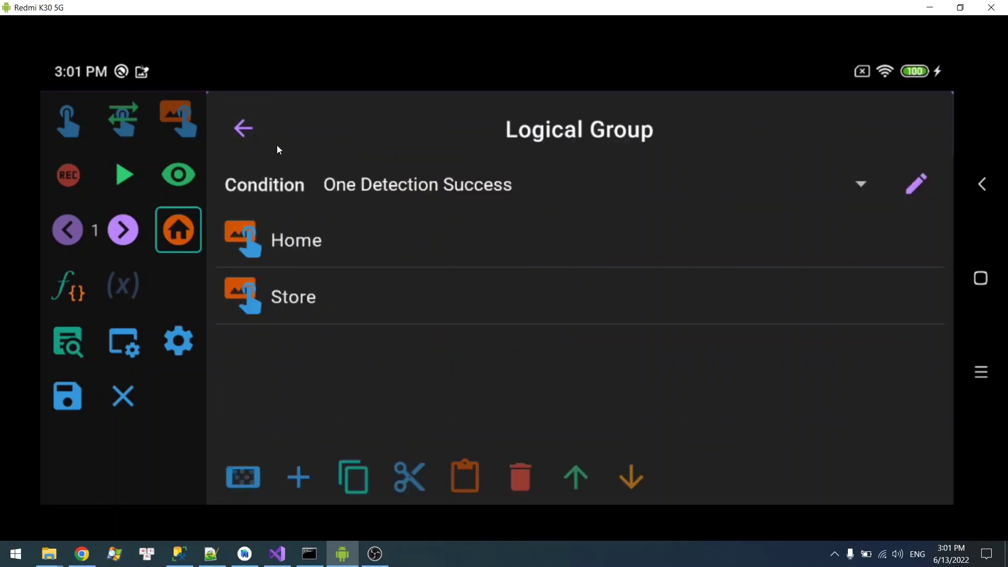
left_click(254, 136)
Step: Review the Multi Detection's general action, leaving it at Nothing
left_click(495, 145)
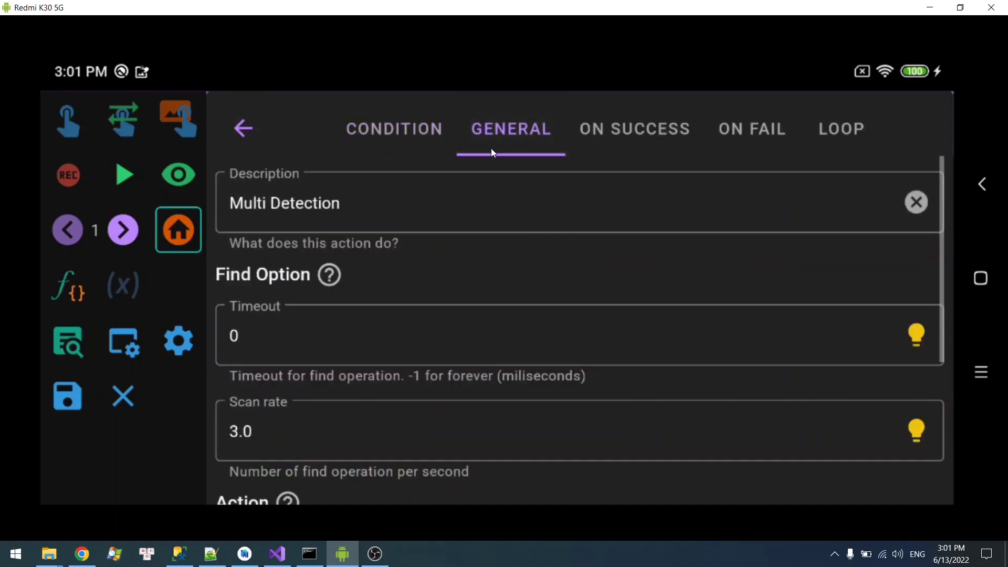
left_click_drag(479, 395, 527, 198)
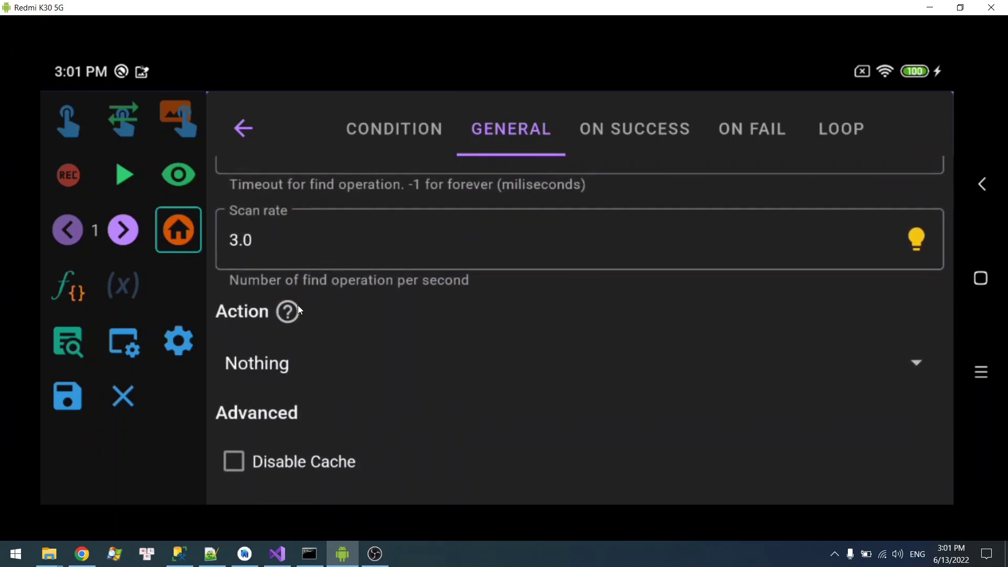
left_click(307, 365)
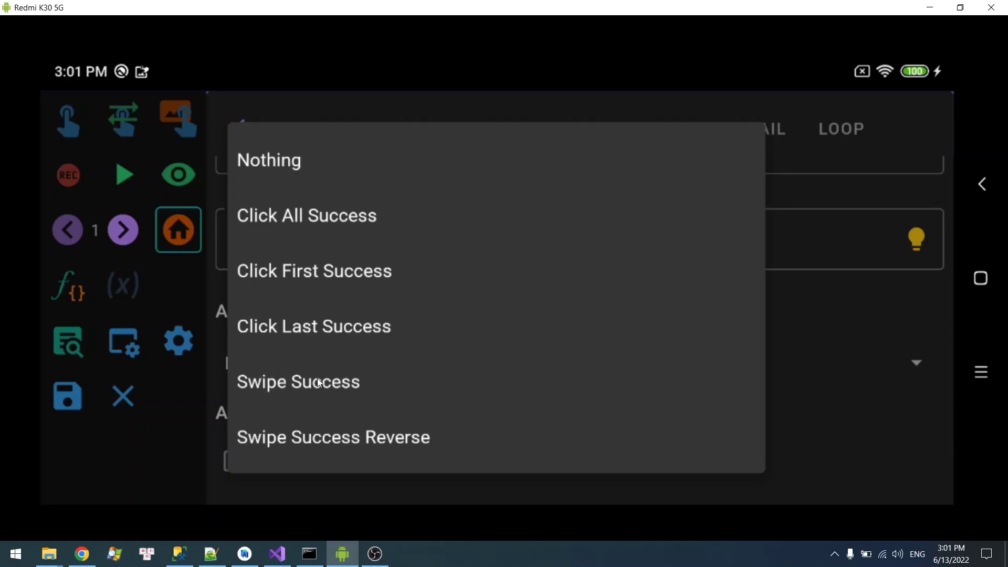
left_click(885, 456)
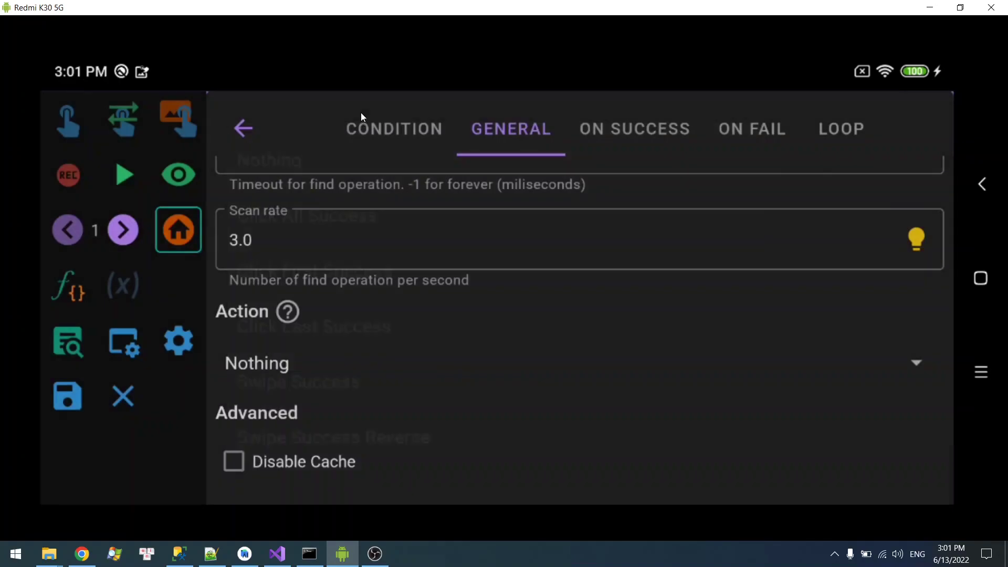
left_click(259, 126)
Step: Reopen the first Logical Group and mark Home and Store for cutting
left_click(336, 191)
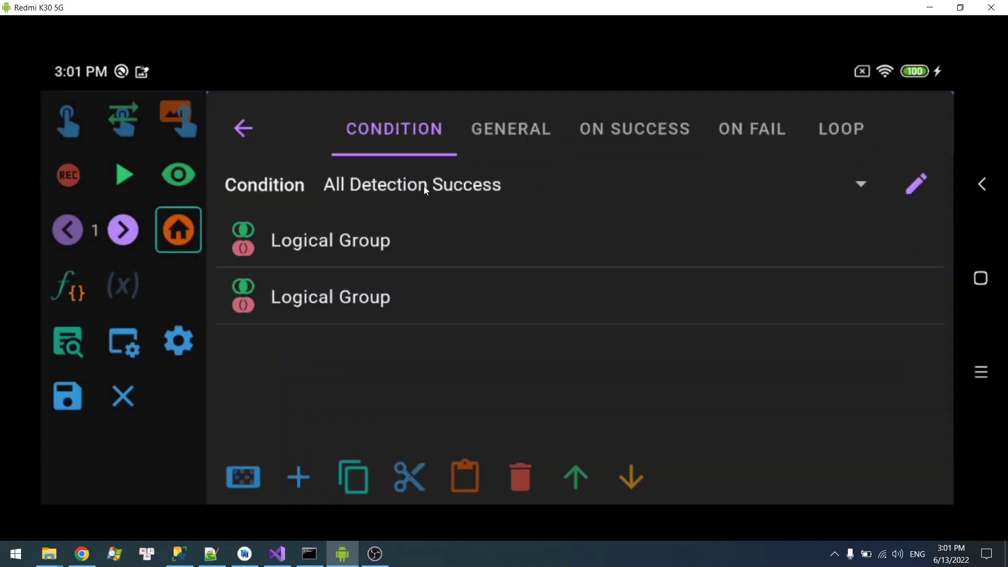
left_click(386, 236)
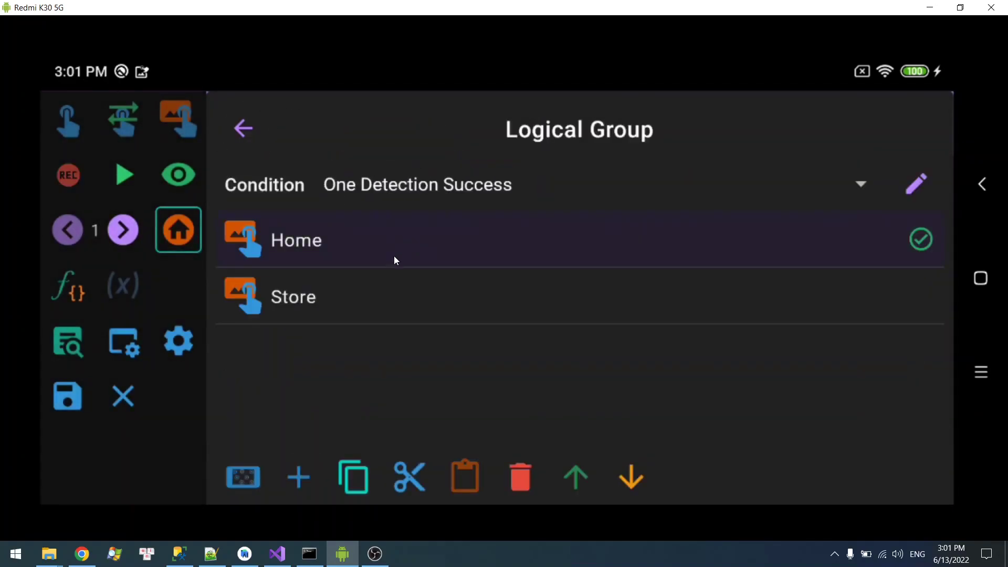
left_click(409, 470)
Step: Cut Home and Store, then Forum and News, out of the Logical Groups into Multi Detection
left_click(243, 128)
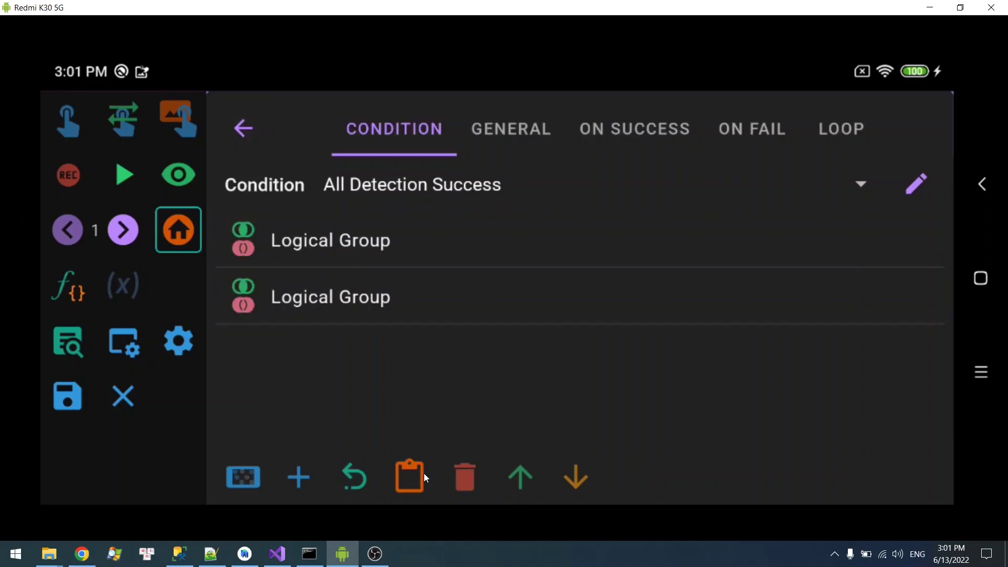
left_click(419, 473)
left_click(399, 301)
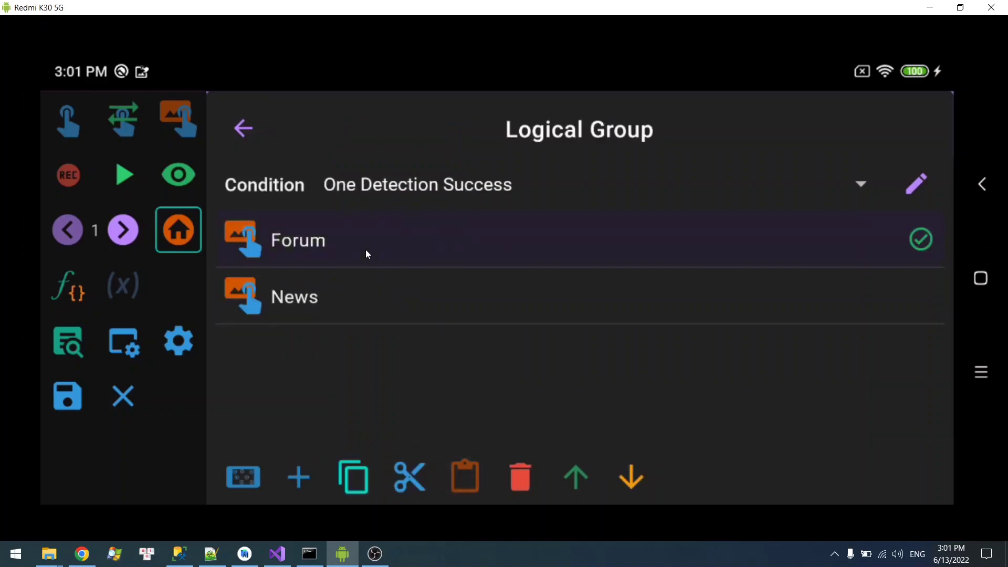
left_click(408, 475)
left_click(243, 128)
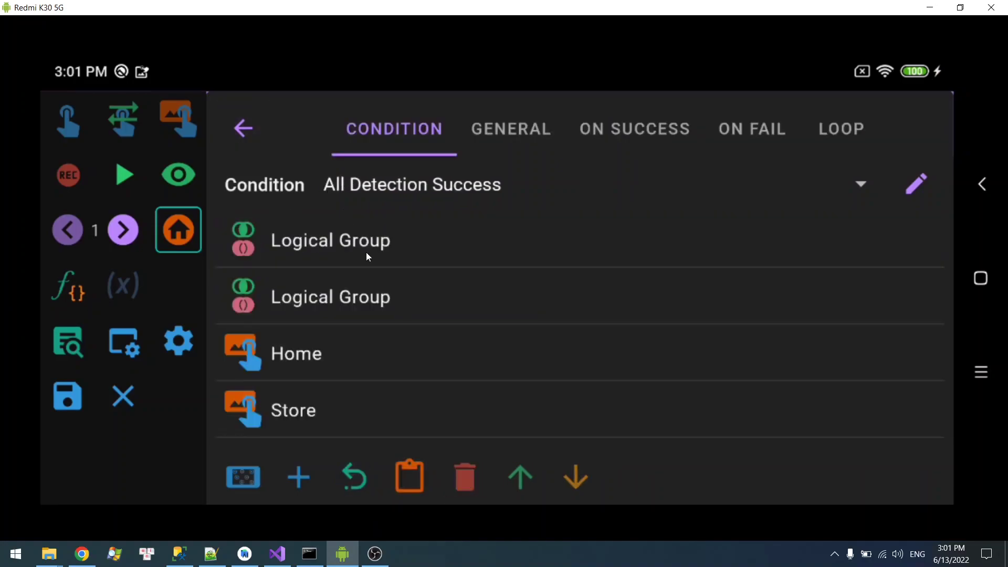
Step: Delete both now-empty Logical Groups and return to the Multi Detection general settings
left_click(372, 295)
left_click(376, 244)
left_click(531, 458)
left_click(704, 349)
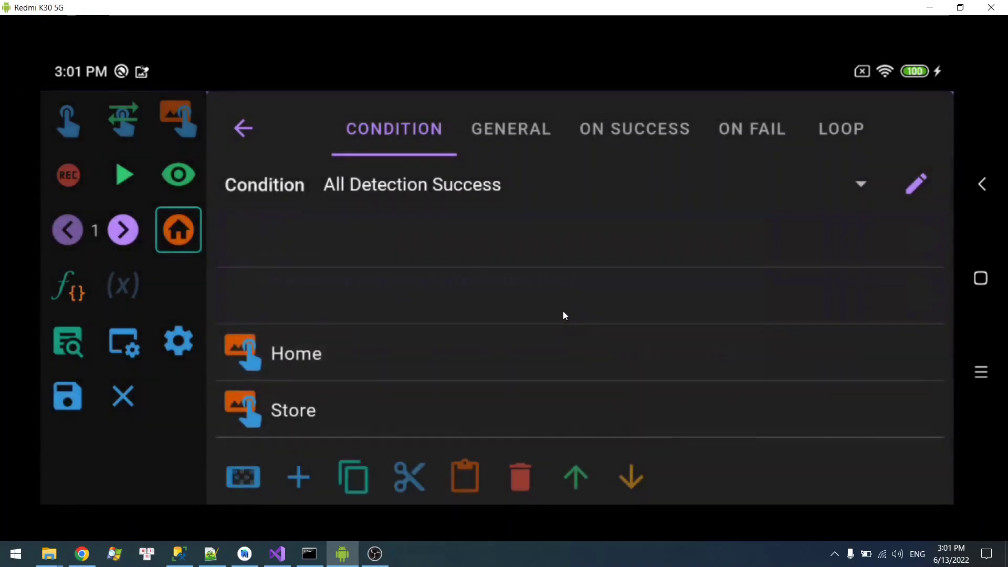
left_click(517, 137)
Step: Try Click All Success as the Multi Detection action and review the condition list
scroll(420, 266, "down", 3)
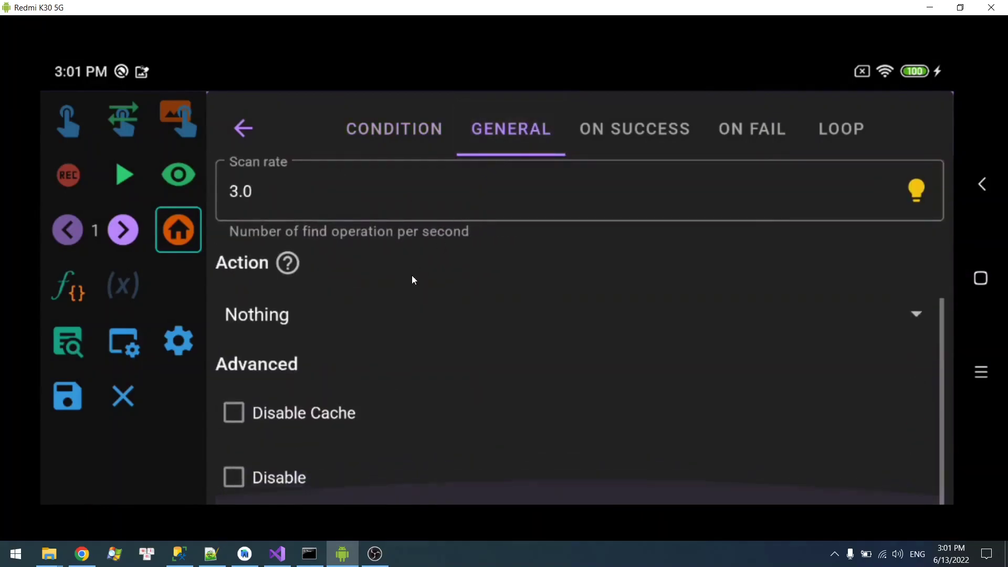
left_click(379, 310)
left_click(415, 228)
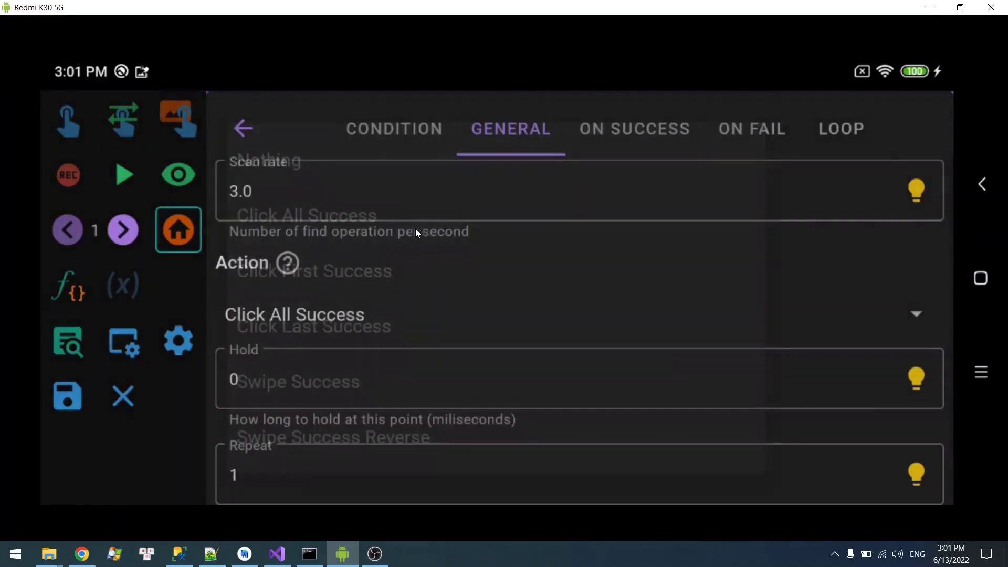
left_click(389, 139)
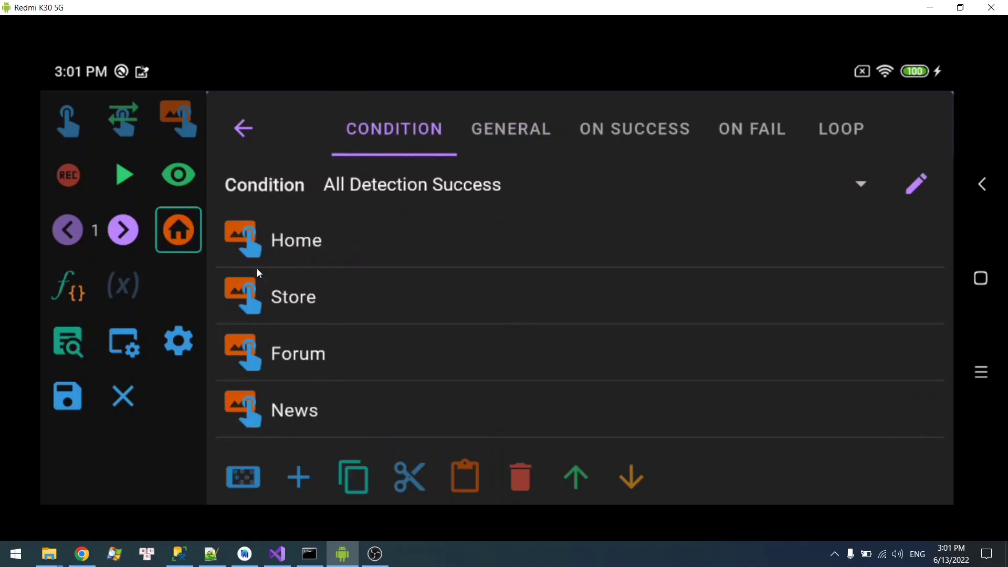
left_click(508, 128)
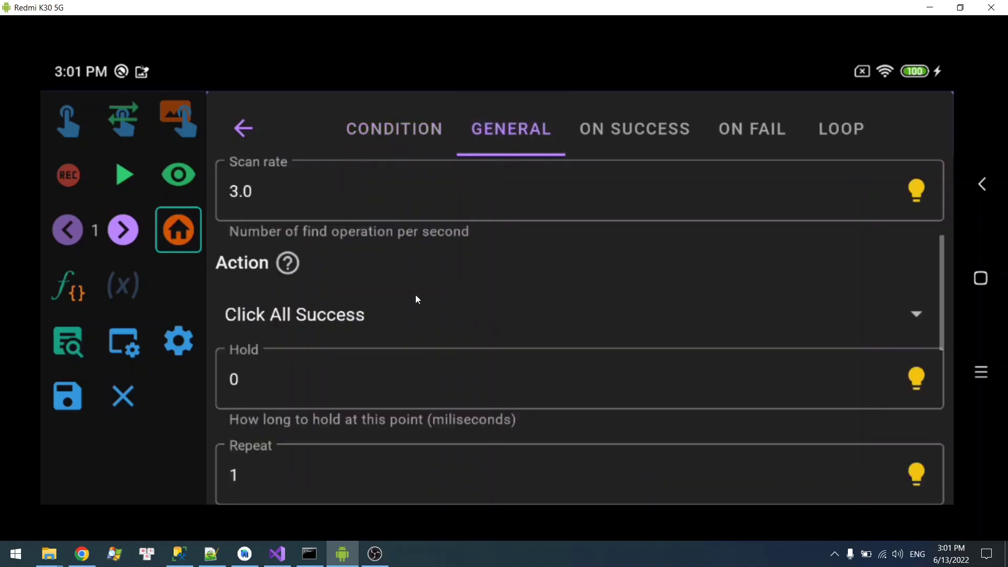
scroll(420, 247, "down", 2)
left_click(393, 128)
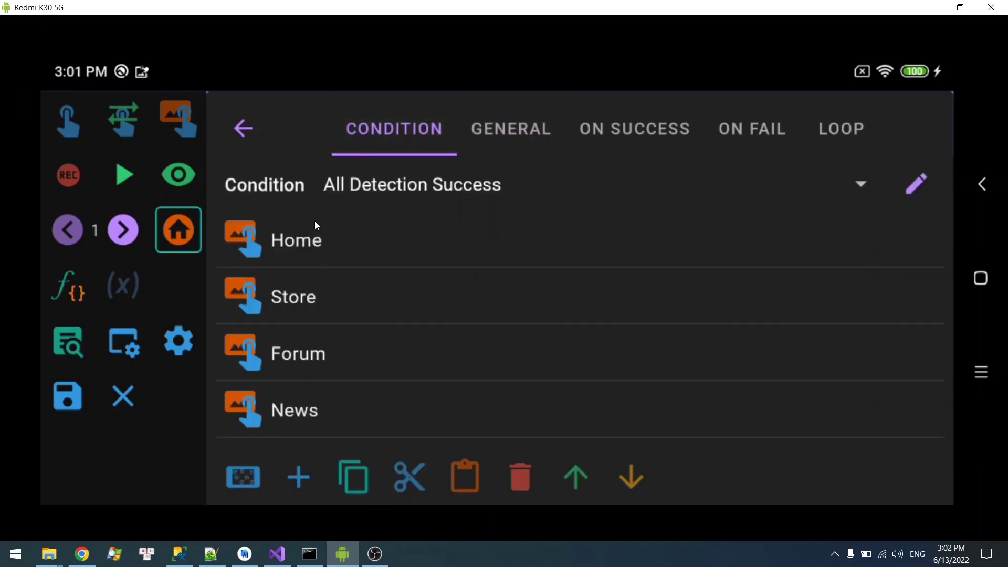
left_click(491, 139)
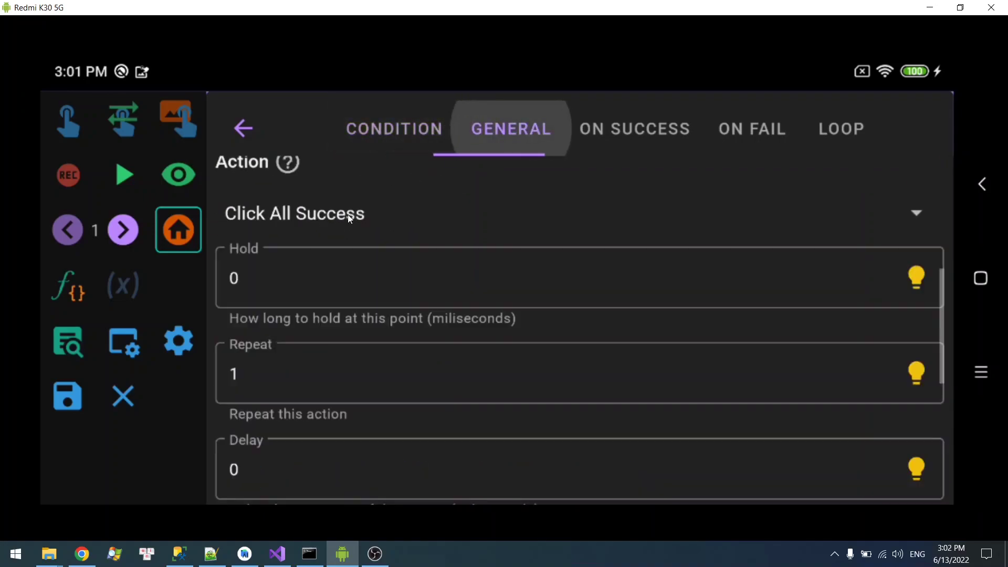
Step: Try the Click First Success and Click Last Success actions, checking the condition list each time
left_click(401, 219)
left_click(407, 274)
left_click(408, 139)
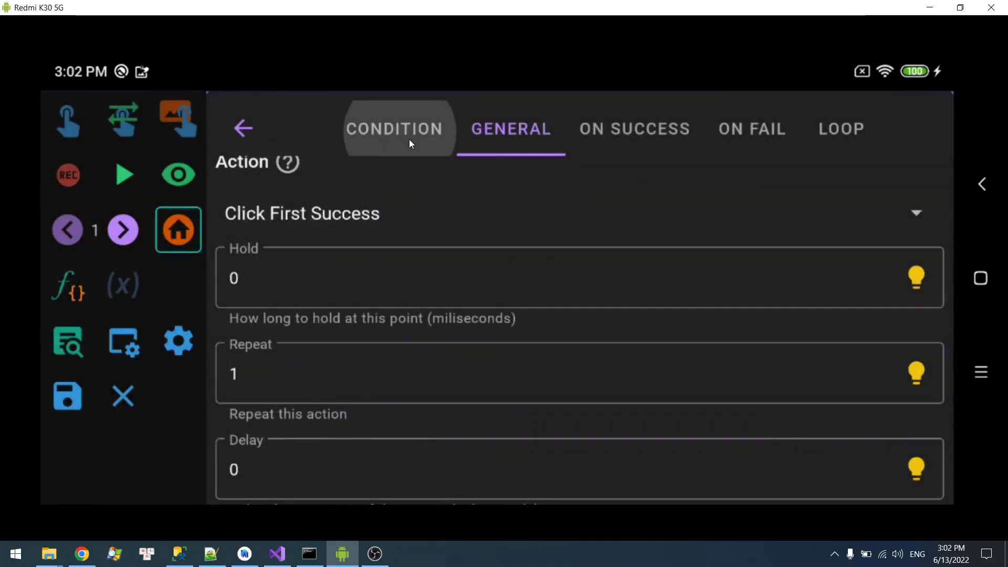
left_click(462, 163)
left_click(335, 216)
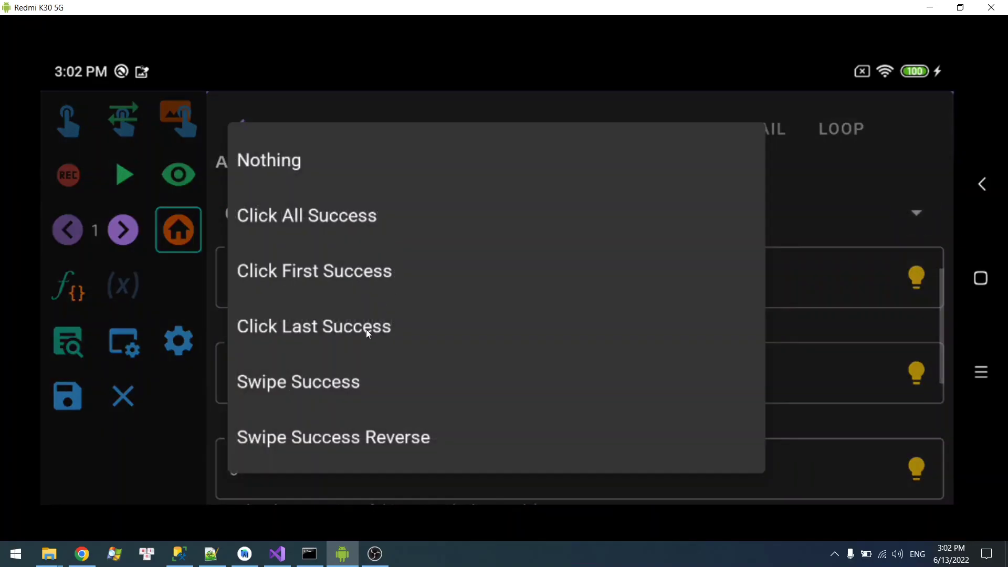
left_click(297, 329)
left_click(419, 139)
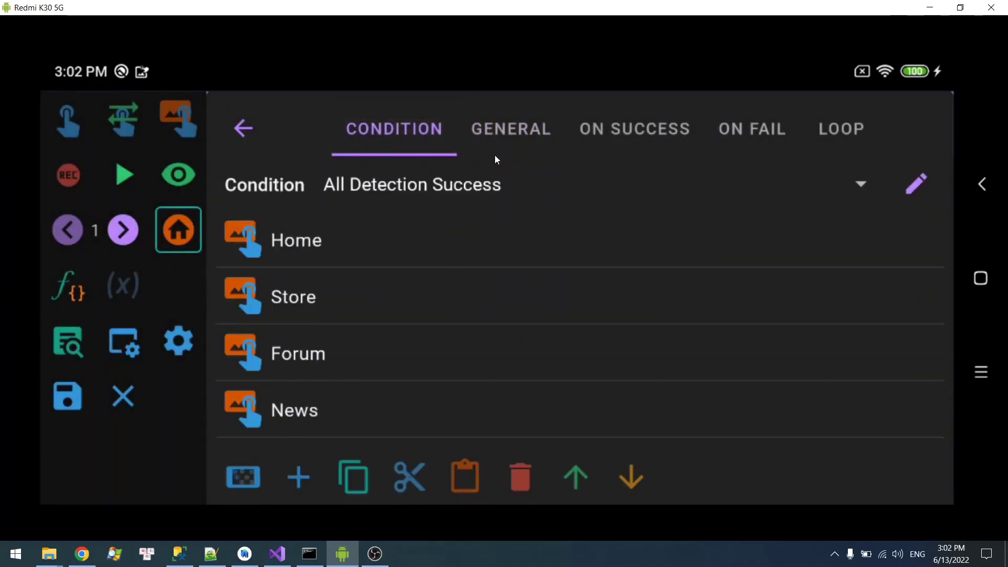
left_click(498, 130)
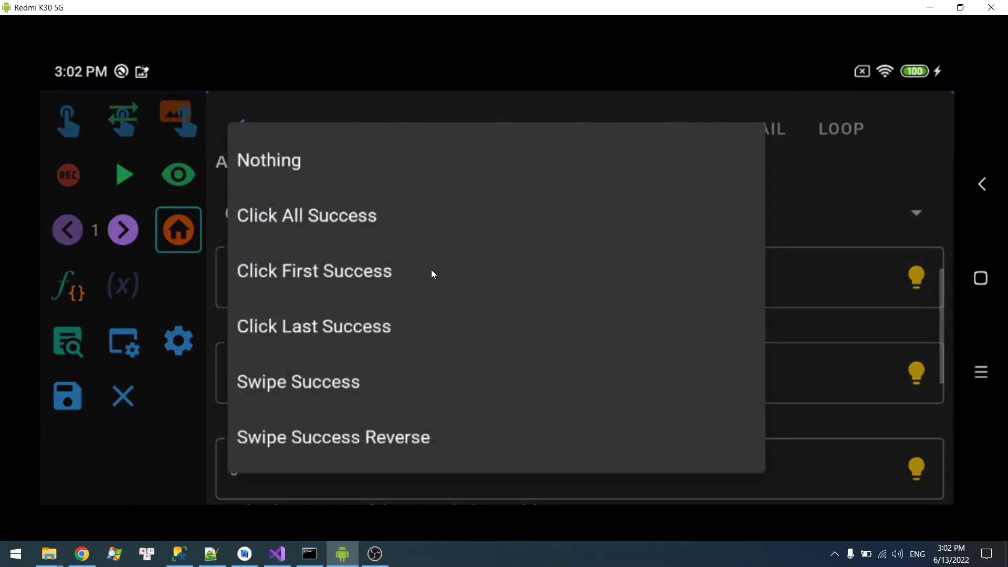
Step: Try Swipe Success, then settle on Swipe Success Reverse as the action
left_click(298, 383)
left_click(395, 126)
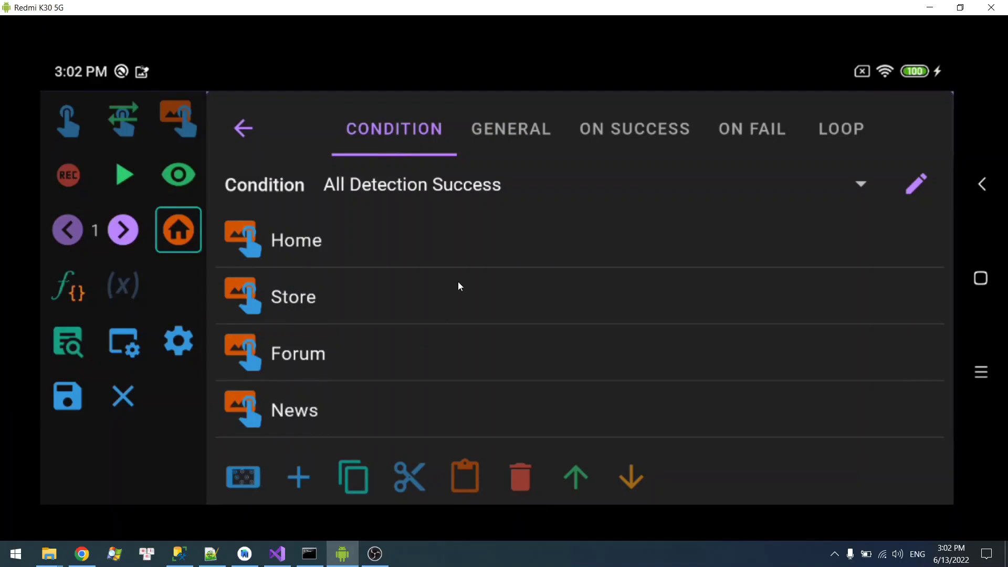
left_click(485, 136)
left_click(341, 218)
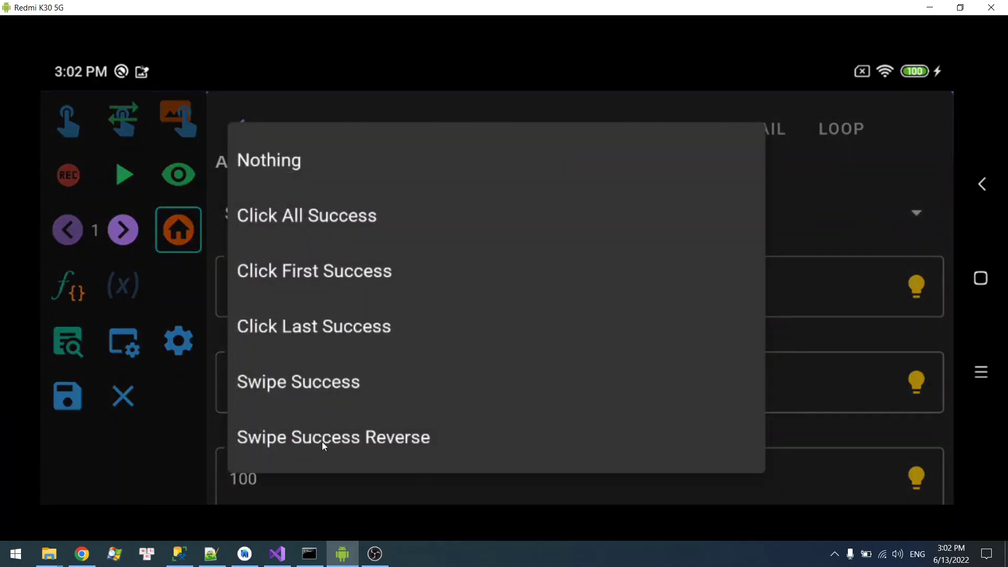
left_click(382, 443)
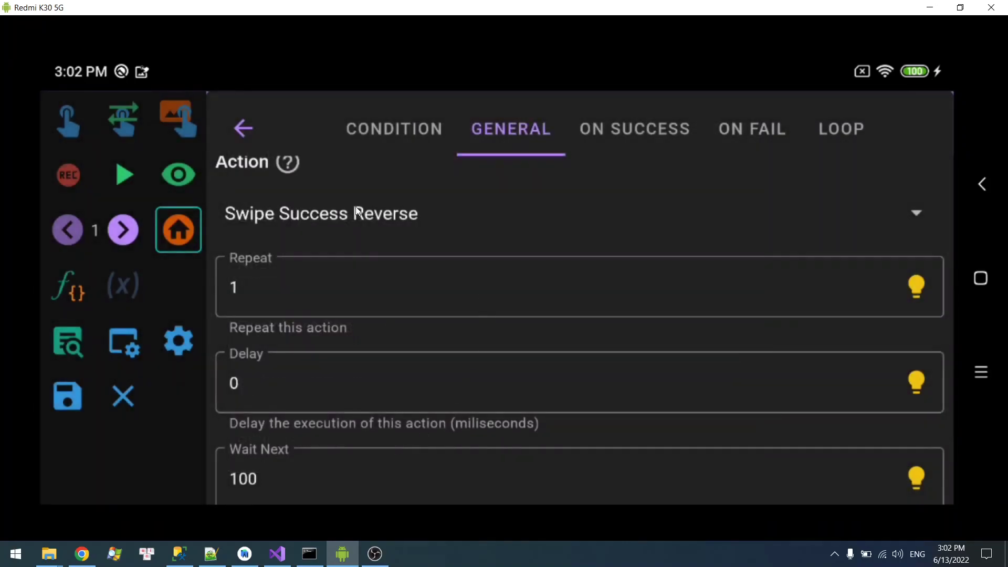
left_click(370, 135)
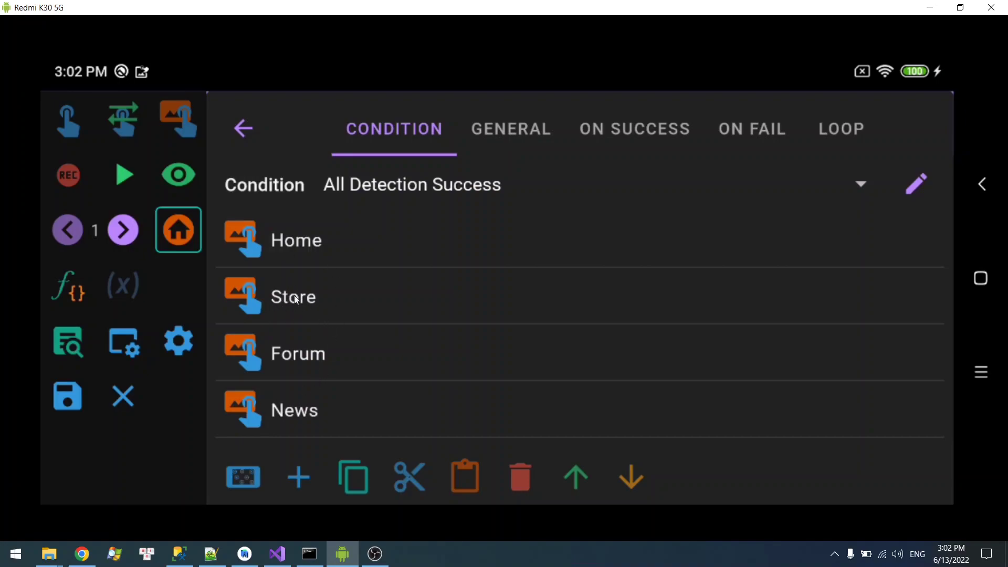
Step: Change the action from Swipe Success Reverse to Nothing and show the On Success list
left_click(500, 130)
scroll(415, 203, "down", 5)
scroll(418, 376, "up", 5)
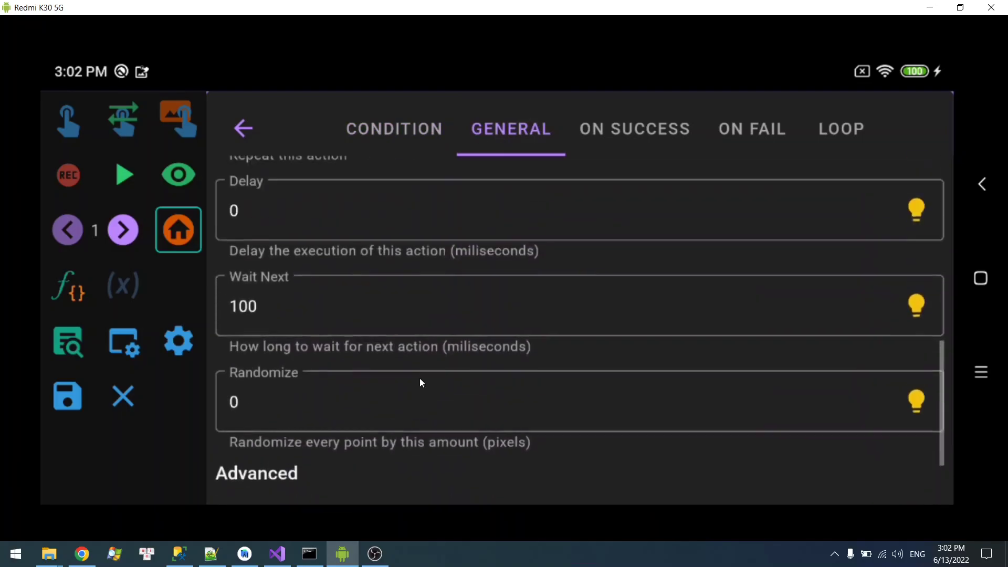
left_click(357, 249)
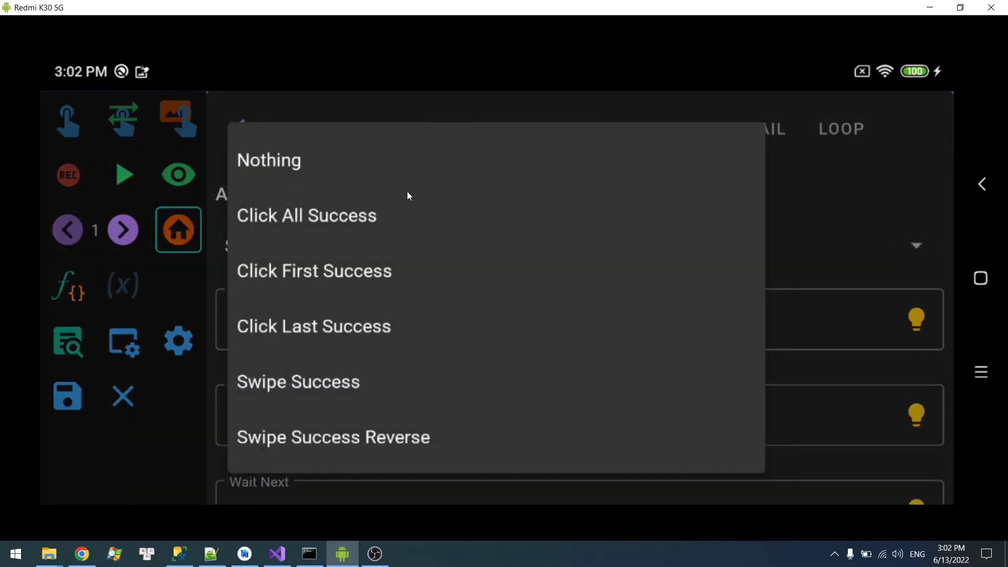
left_click(395, 164)
scroll(479, 292, "up", 2)
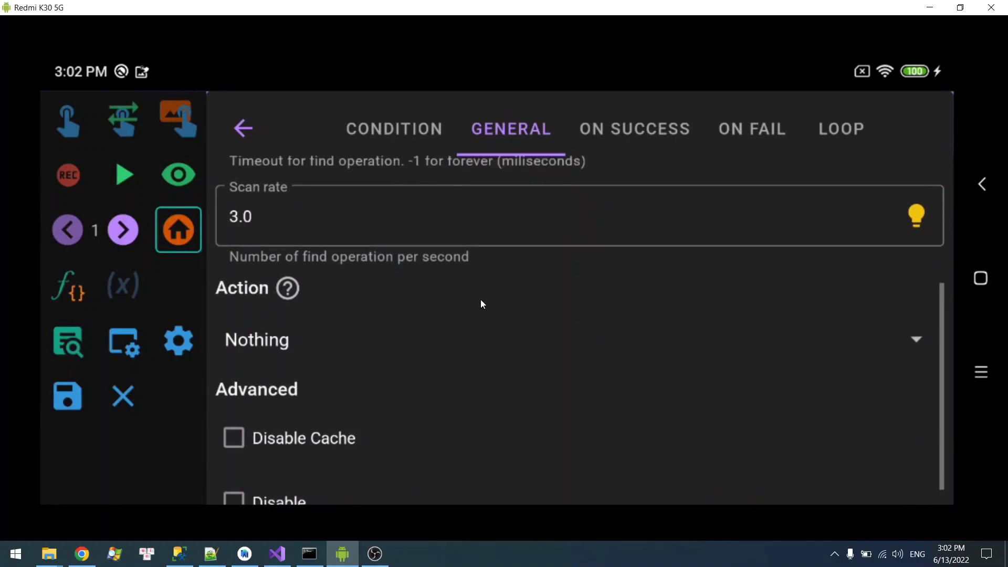
left_click(624, 133)
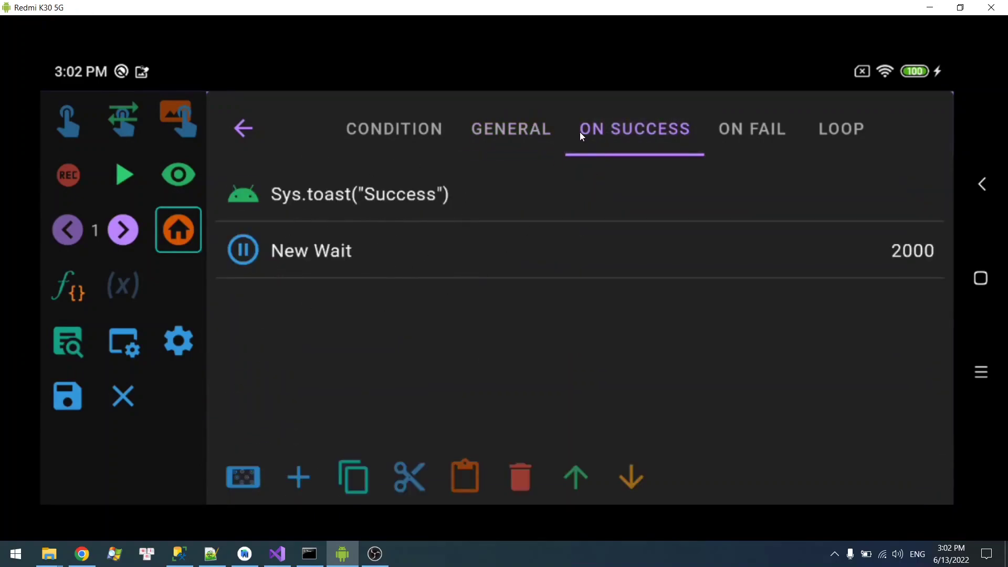
Step: Add a Click action to On Success with Click At set to Detection
left_click(763, 136)
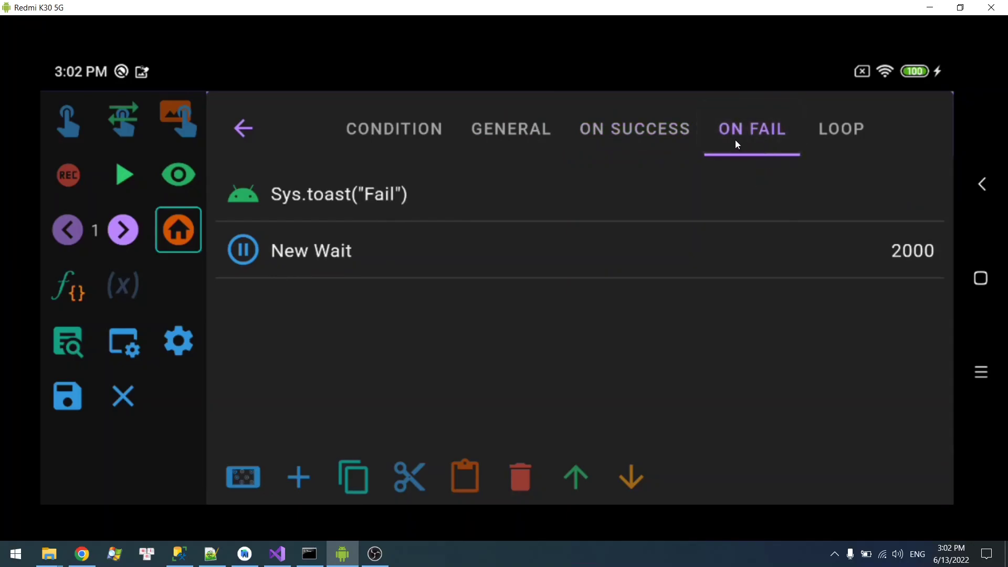
left_click(695, 153)
left_click(287, 476)
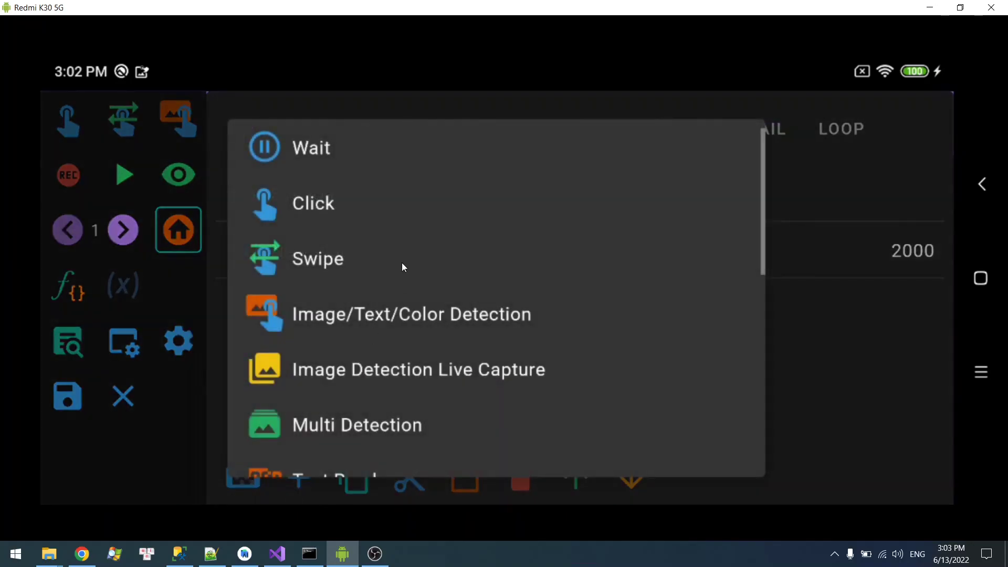
left_click(376, 207)
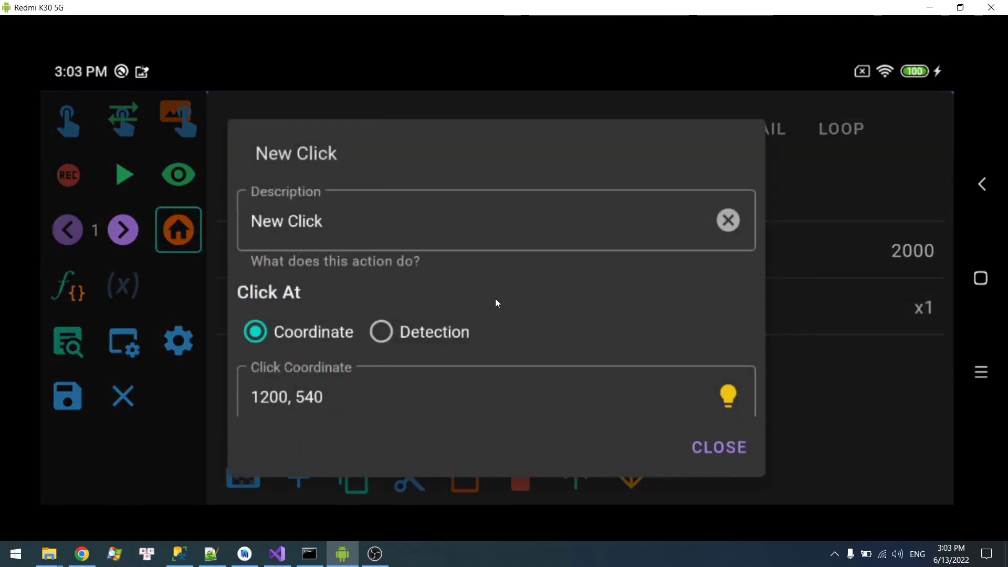
scroll(530, 223, "down", 3)
left_click(414, 220)
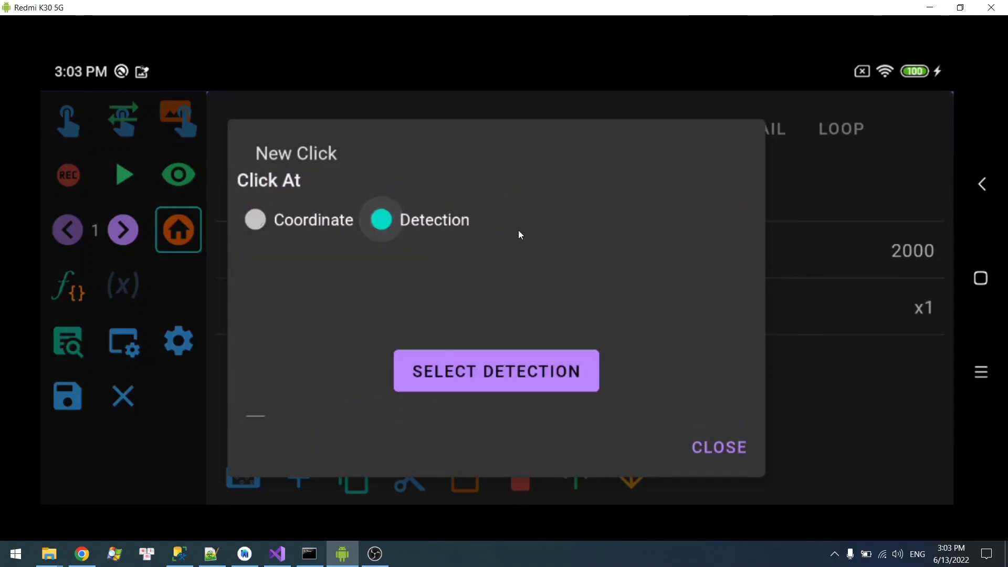
Step: Pick the Store image (Image (4)) as the click's target detection and close the settings
left_click(479, 383)
scroll(531, 287, "down", 2)
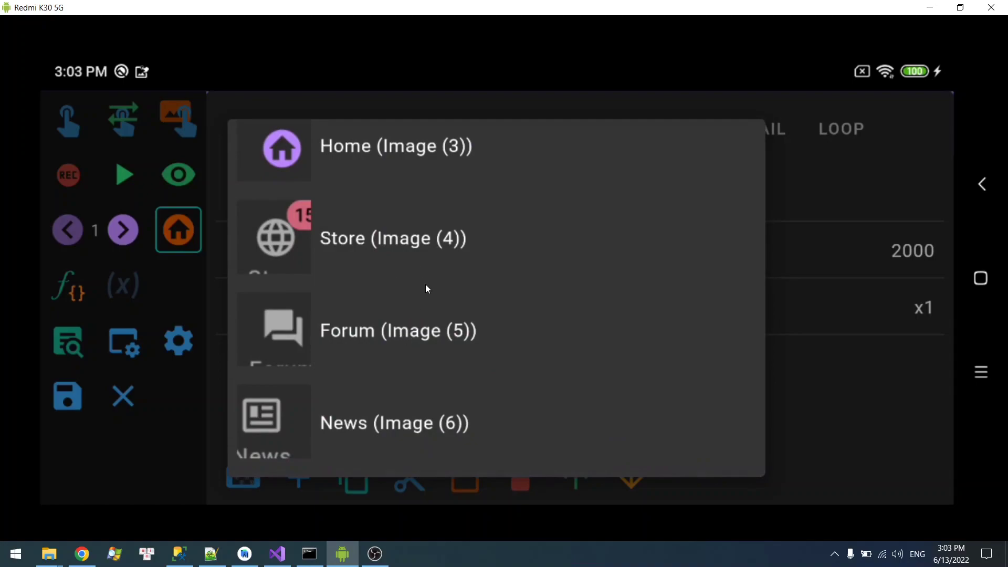
scroll(429, 315, "up", 1)
left_click(386, 272)
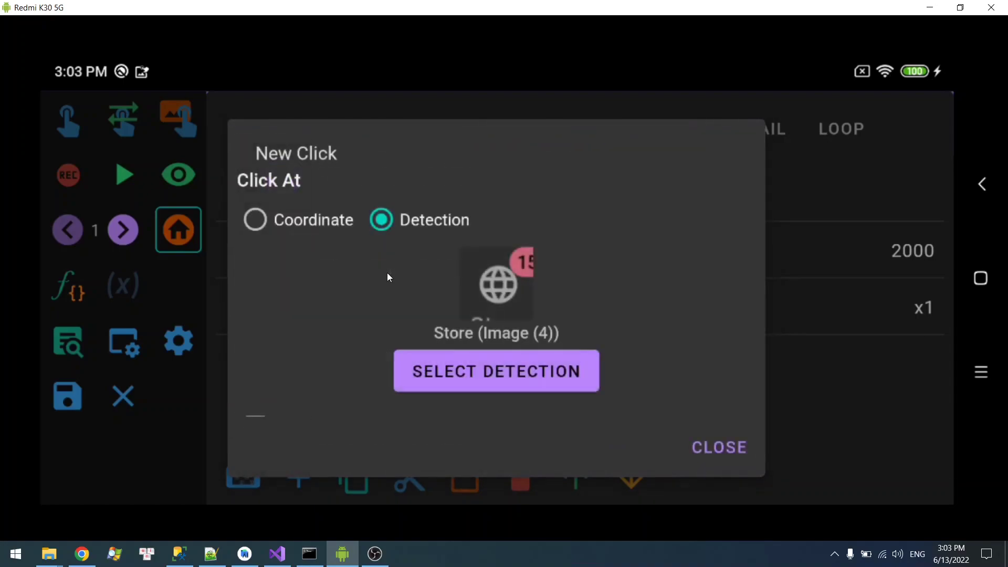
left_click_drag(364, 281, 358, 391)
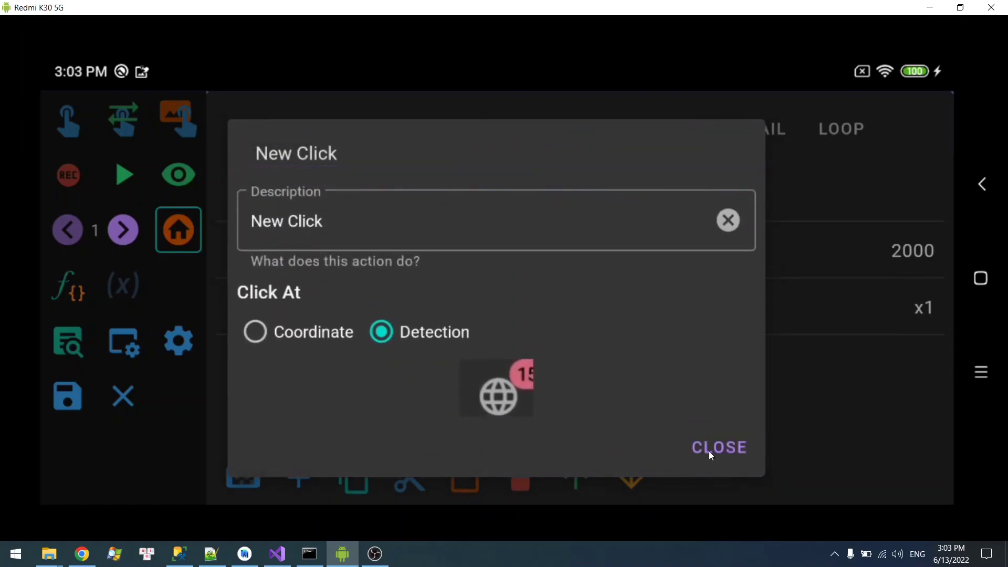
left_click(708, 450)
left_click(524, 314)
left_click(713, 449)
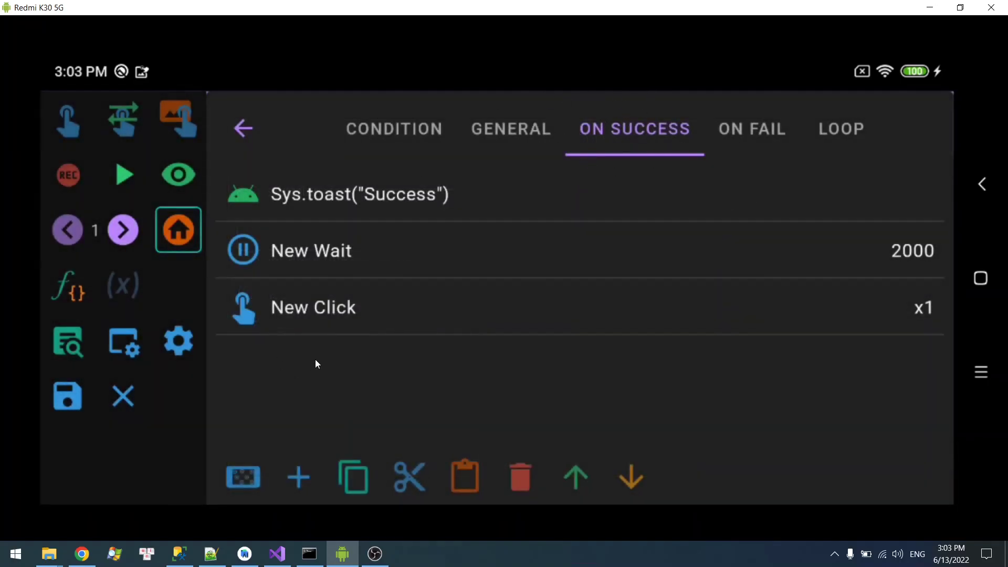
Step: Change the New Click's target detection from Store to Forum (Image (5))
left_click(531, 316)
scroll(535, 386, "down", 2)
left_click(482, 356)
left_click(495, 358)
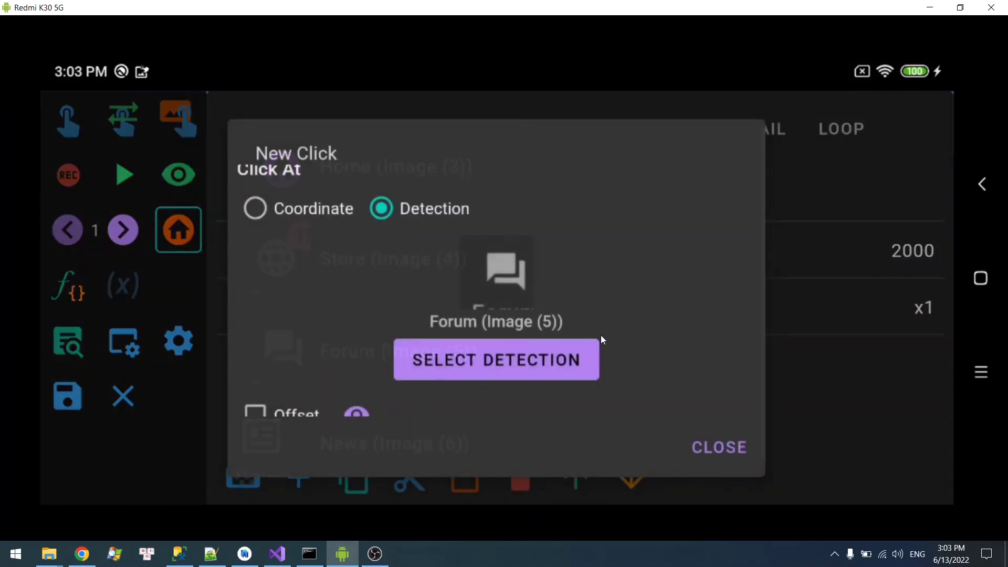
left_click(698, 447)
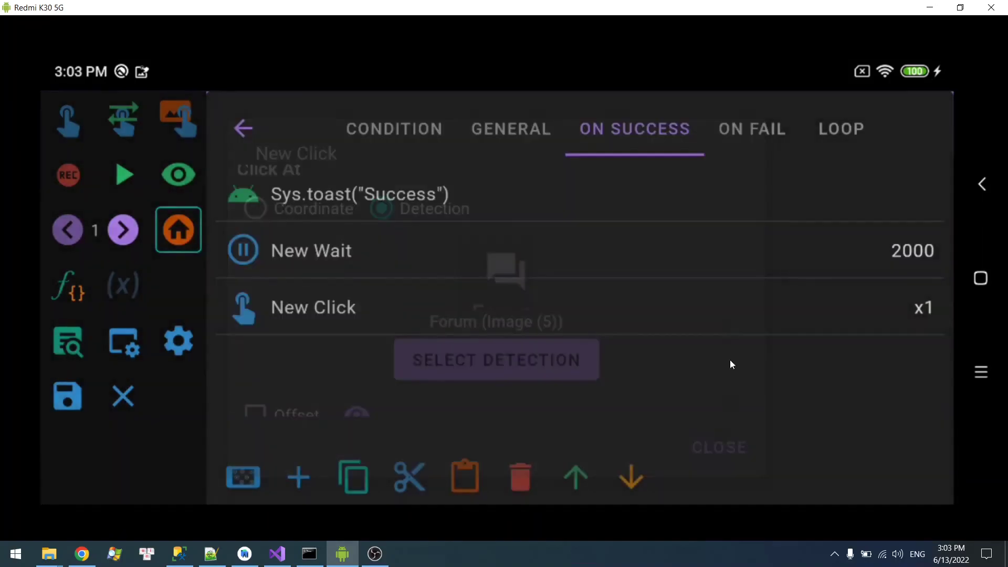
Step: Review the Condition and General tabs, keeping the detection action at Nothing
left_click(410, 131)
left_click(507, 134)
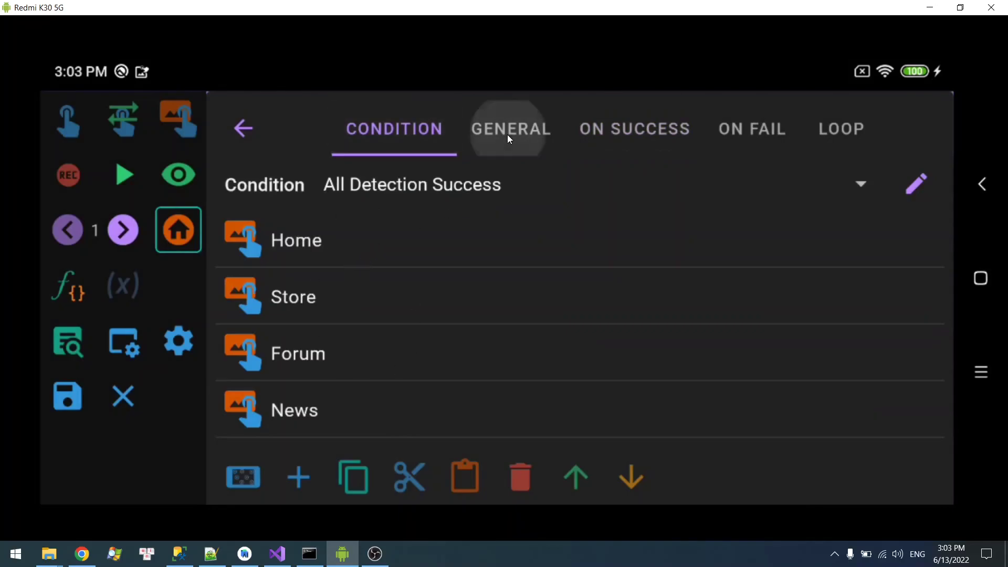
left_click_drag(357, 298, 380, 395)
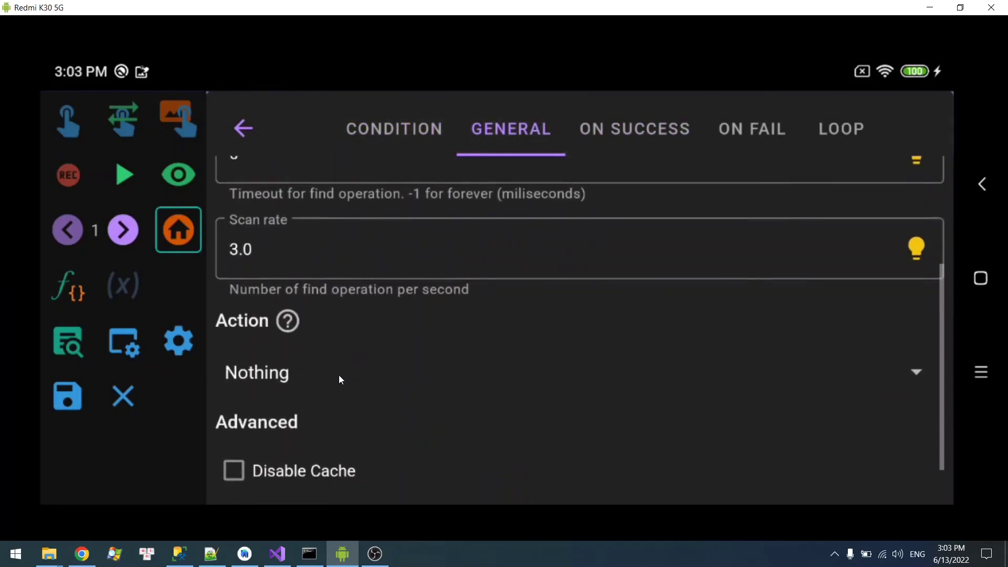
left_click(339, 374)
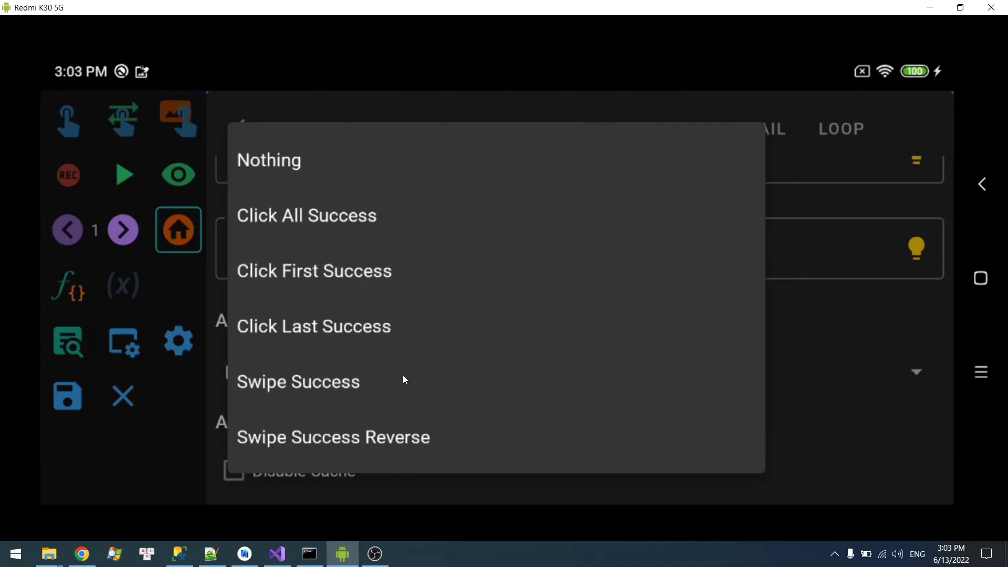
left_click(836, 410)
left_click(340, 124)
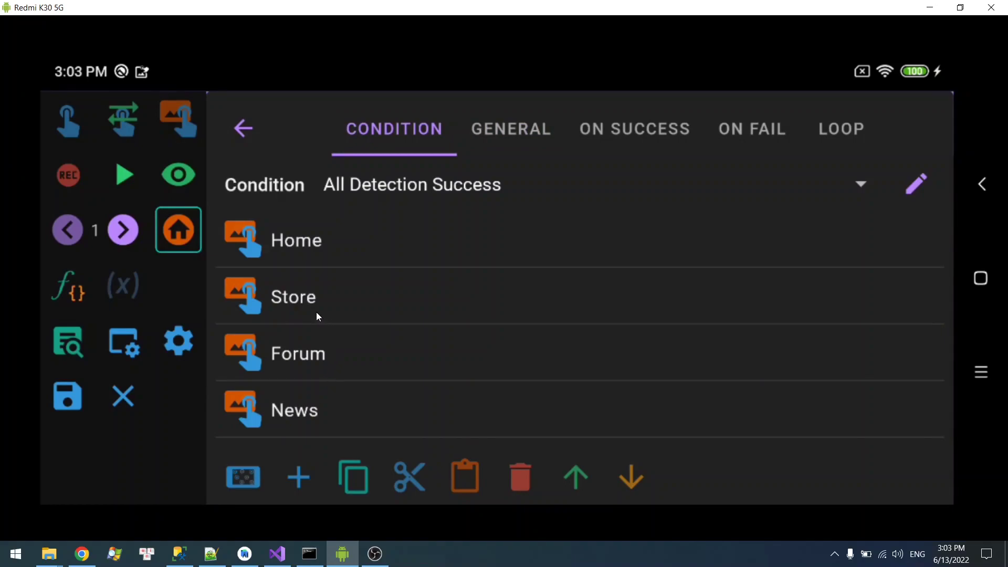
Step: Delete the New Click action from the On Success list
left_click(615, 139)
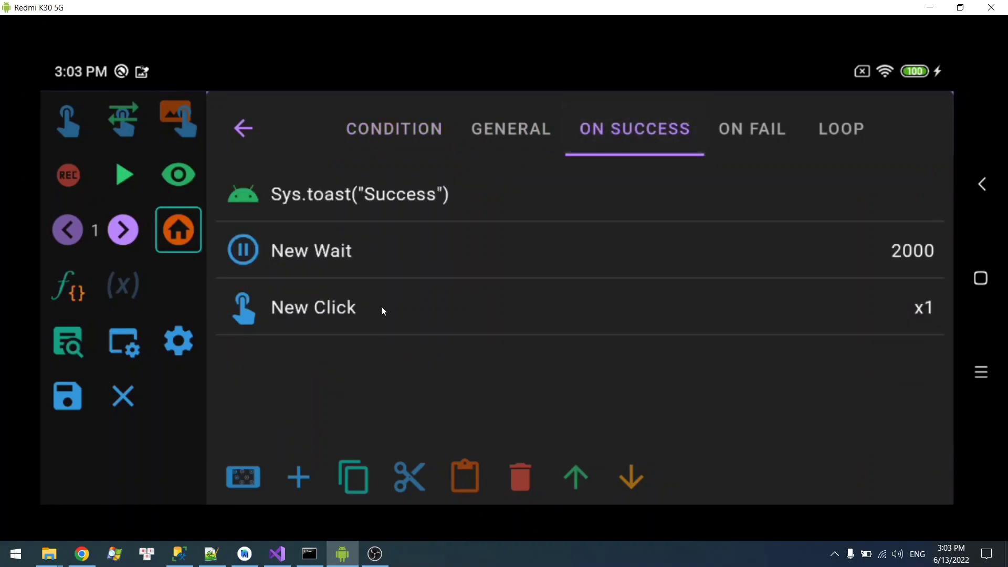
left_click(372, 310)
left_click(519, 477)
left_click(719, 353)
Step: Add a New Swipe action to On Success and open its finger points
left_click(298, 477)
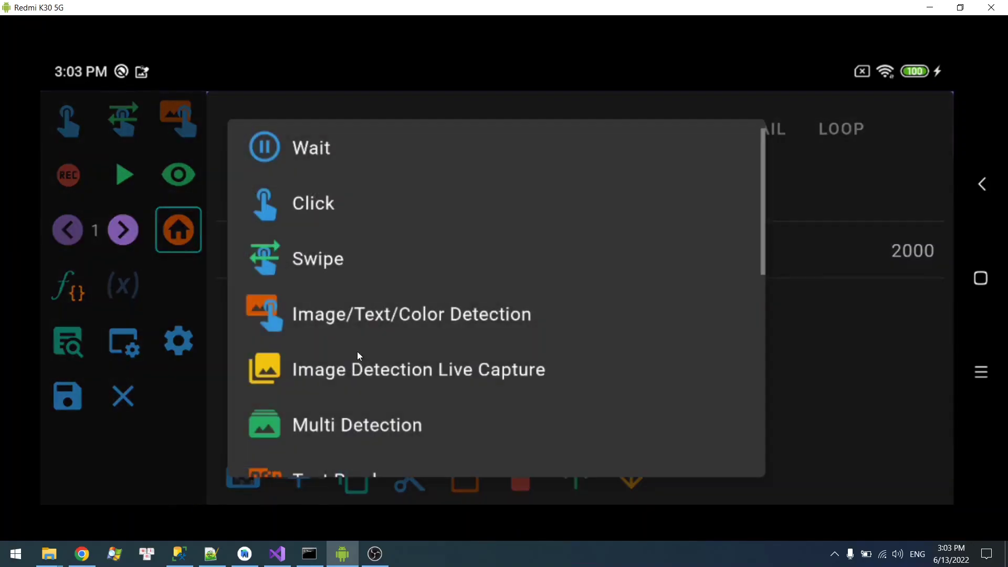
left_click(375, 261)
left_click(717, 448)
left_click(409, 315)
left_click(309, 192)
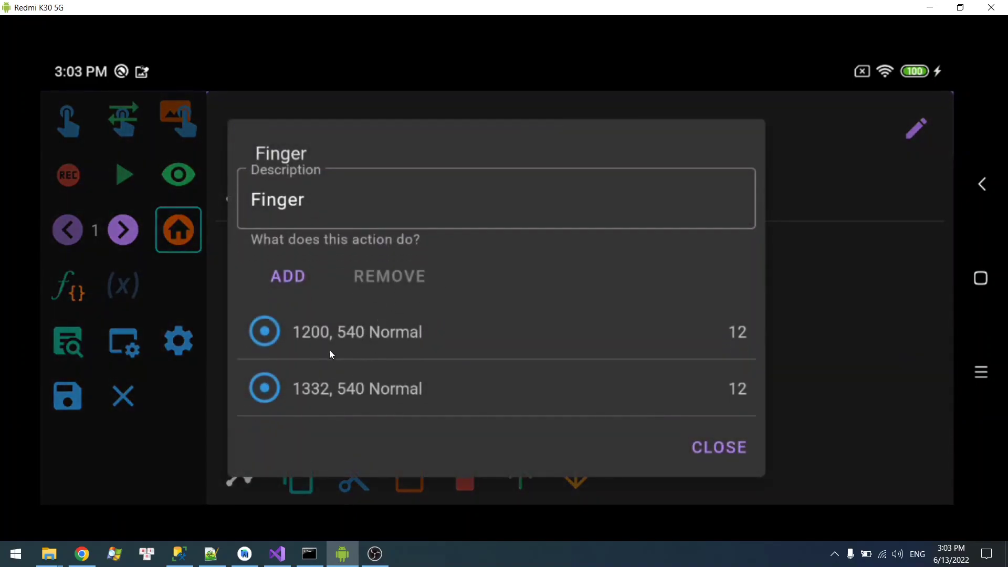
Step: Make the swipe's first point follow the Store detection and the second follow Forum
left_click(322, 336)
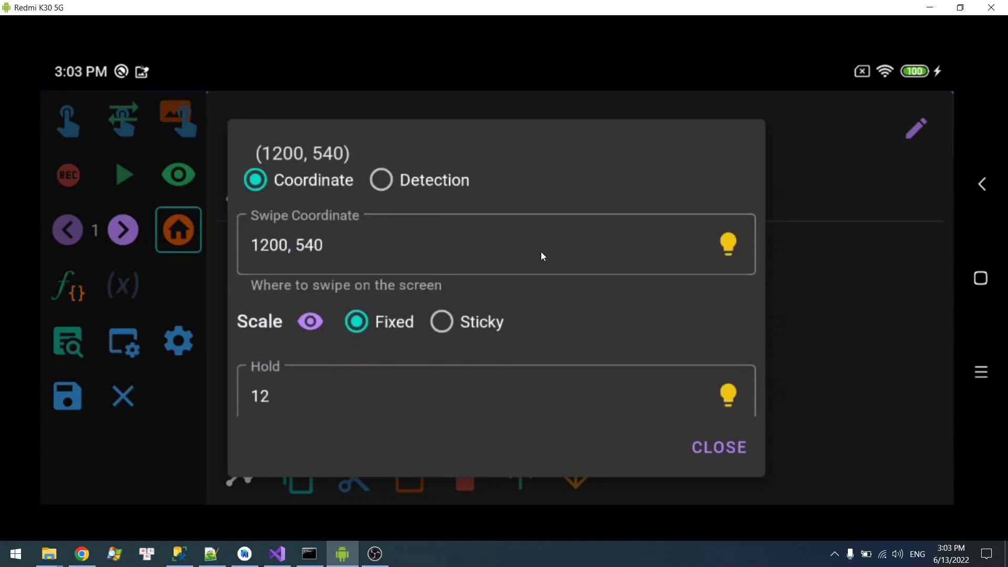
left_click(436, 185)
left_click(461, 353)
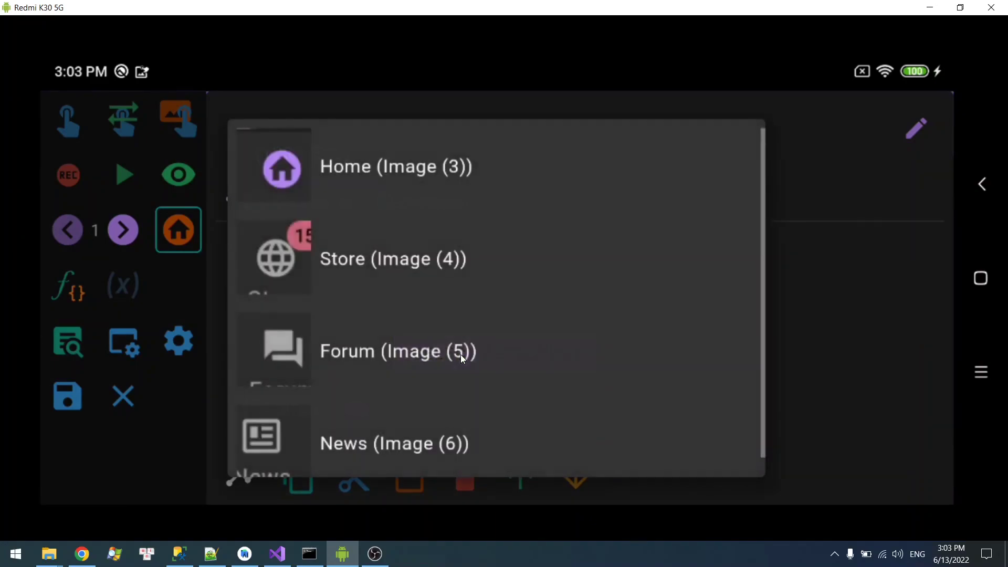
left_click(609, 320)
left_click(718, 447)
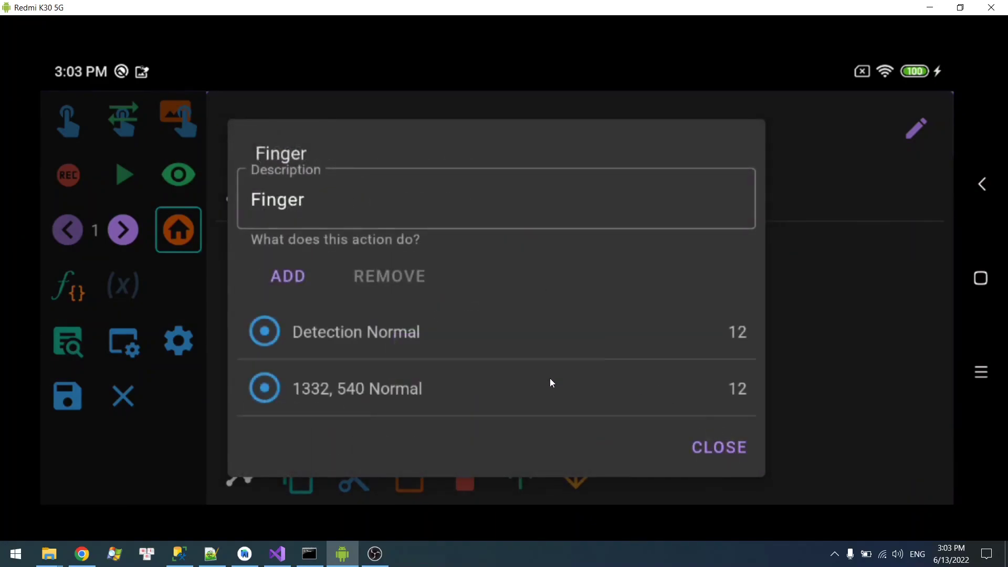
left_click(419, 377)
left_click(435, 200)
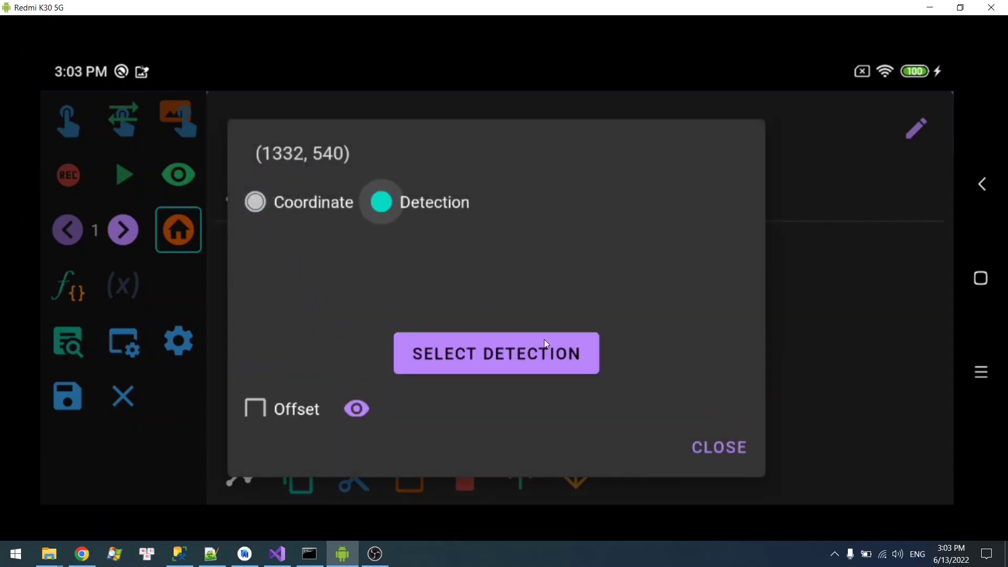
left_click(514, 303)
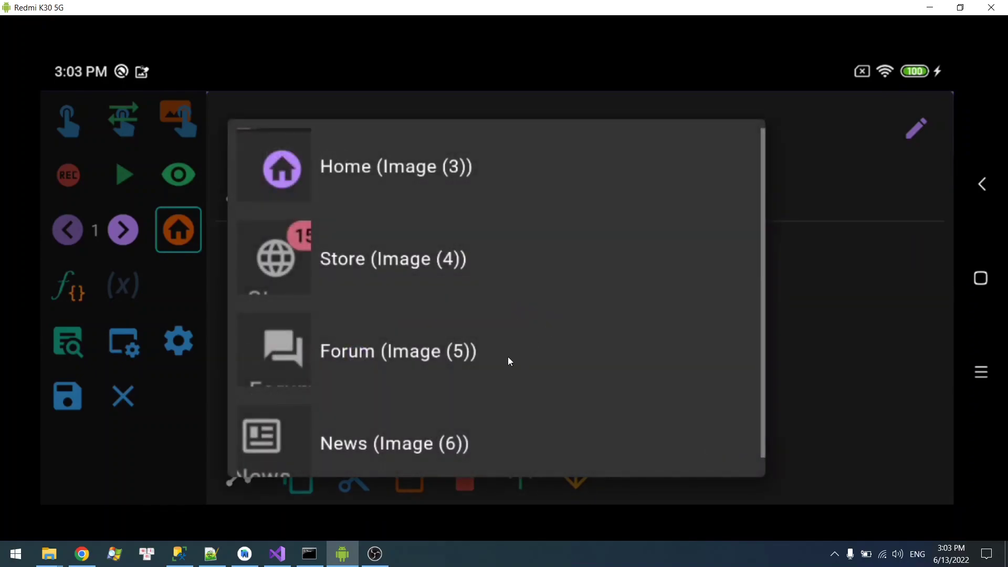
left_click(508, 361)
left_click(702, 456)
Step: Add a third swipe point following the Home detection and return to On Success
left_click(295, 275)
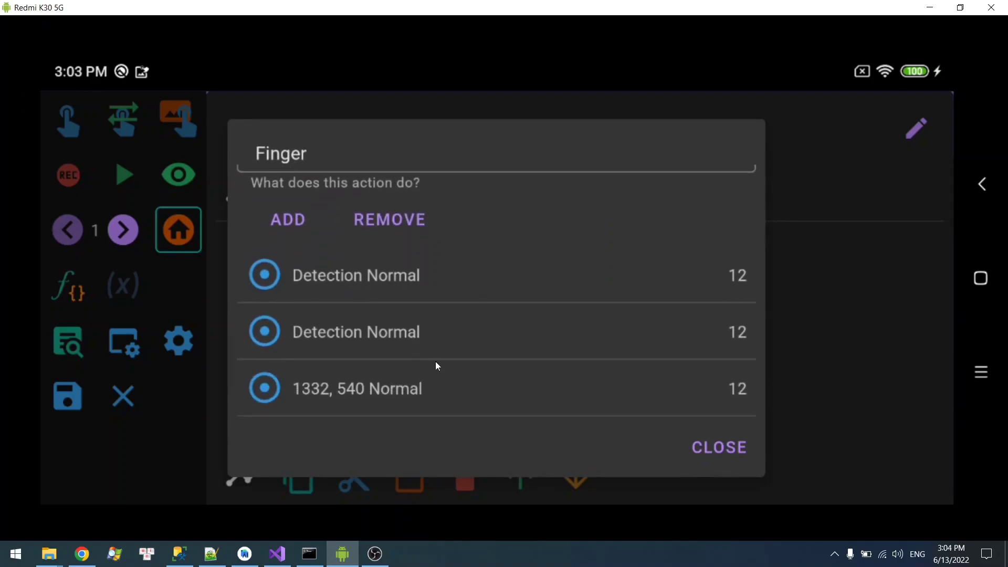
left_click(407, 382)
left_click(444, 200)
left_click(483, 346)
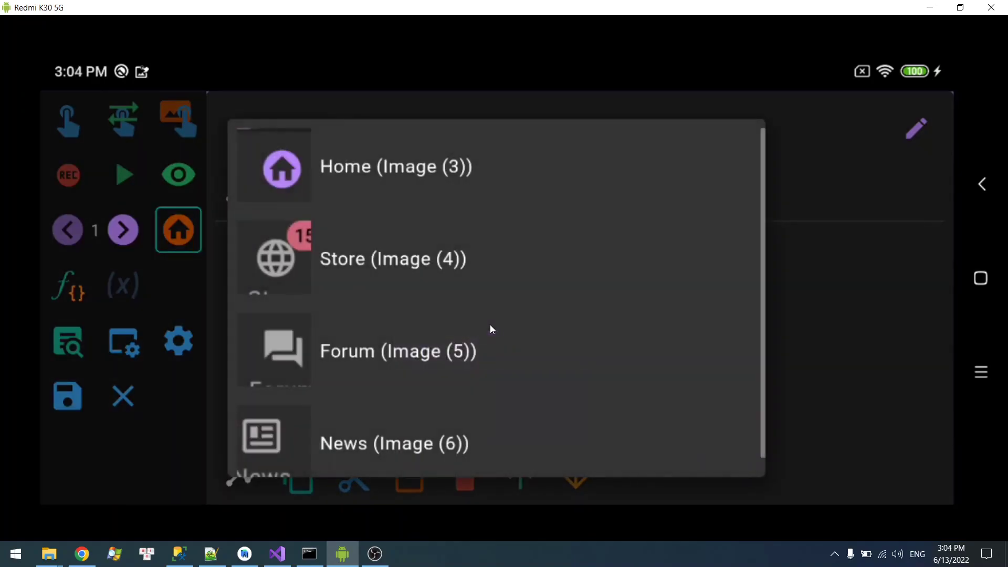
left_click(473, 149)
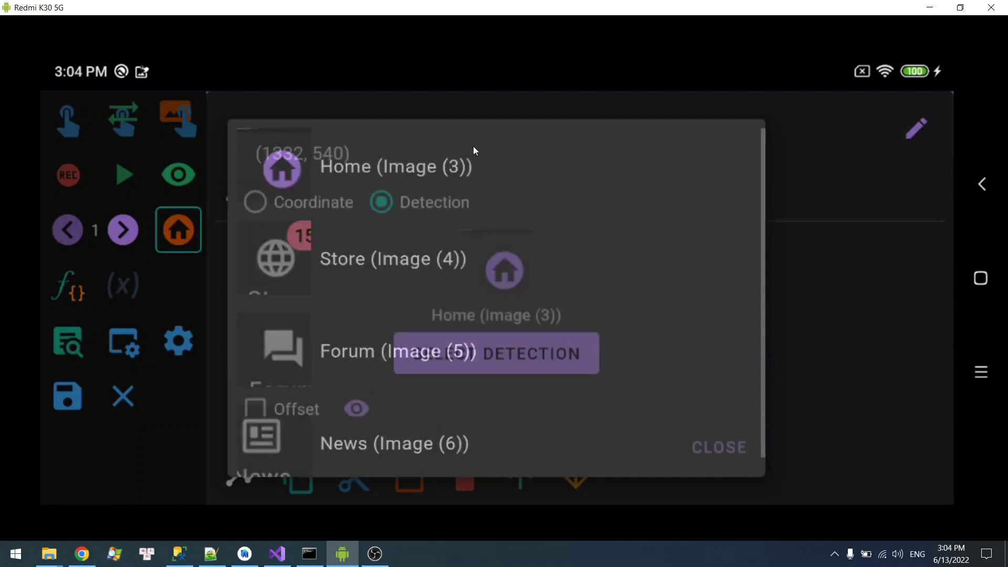
left_click(723, 444)
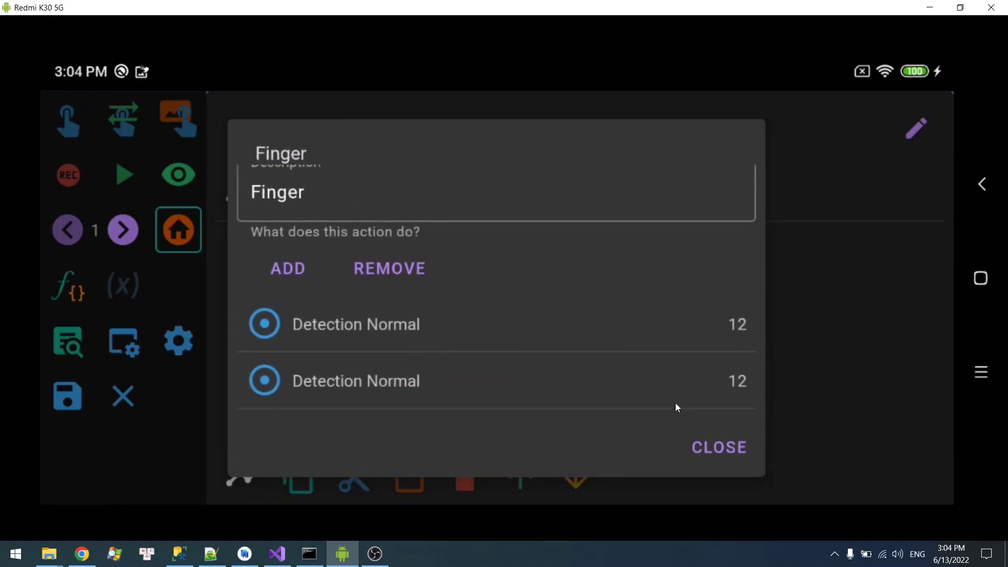
left_click(718, 444)
left_click(257, 126)
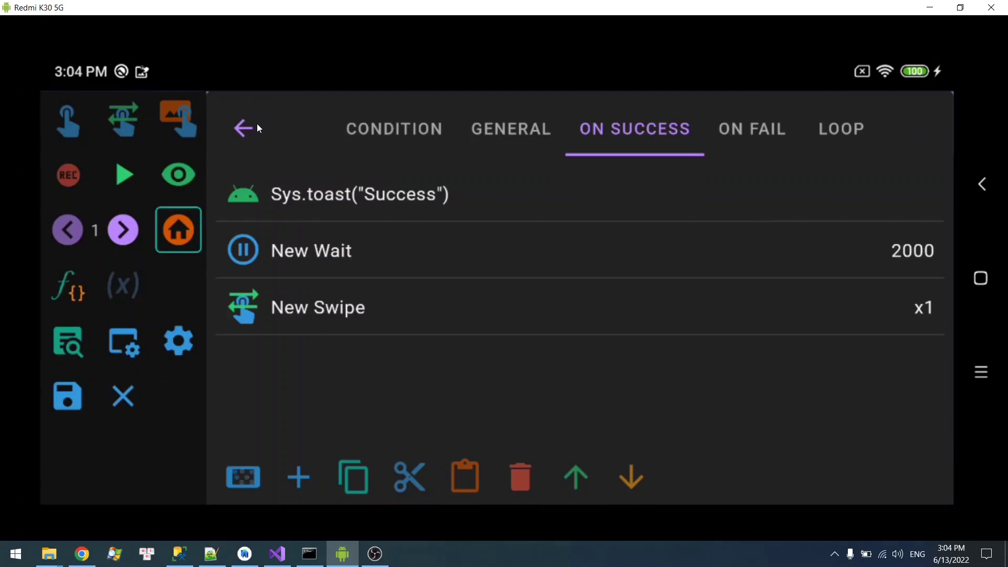
Step: Delete the New Swipe action from On Success
left_click(328, 310)
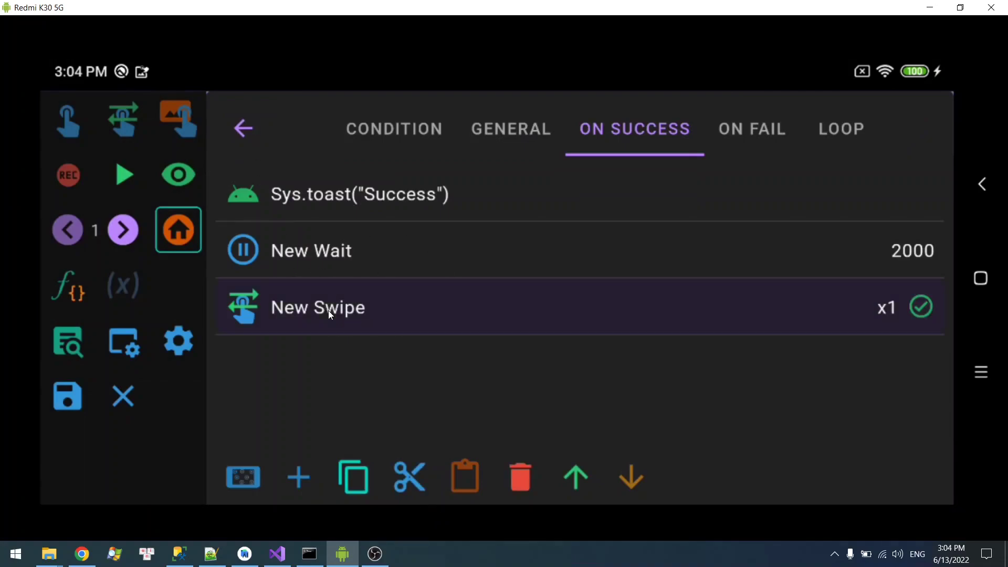
left_click(543, 465)
left_click(716, 352)
Step: Check the condition mode stays One Detection Success, then return to On Success
left_click(397, 126)
left_click(371, 180)
left_click(387, 221)
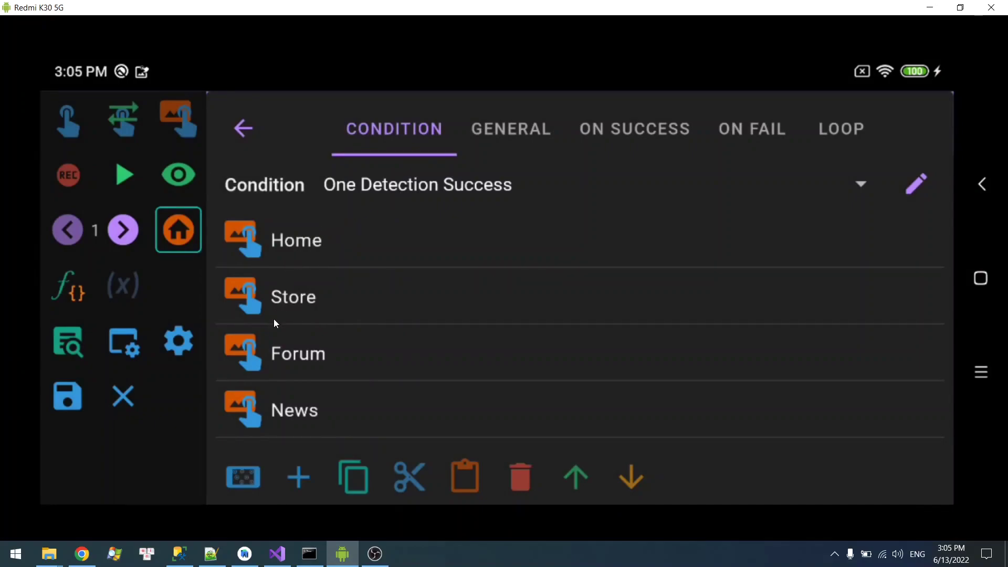
left_click(620, 141)
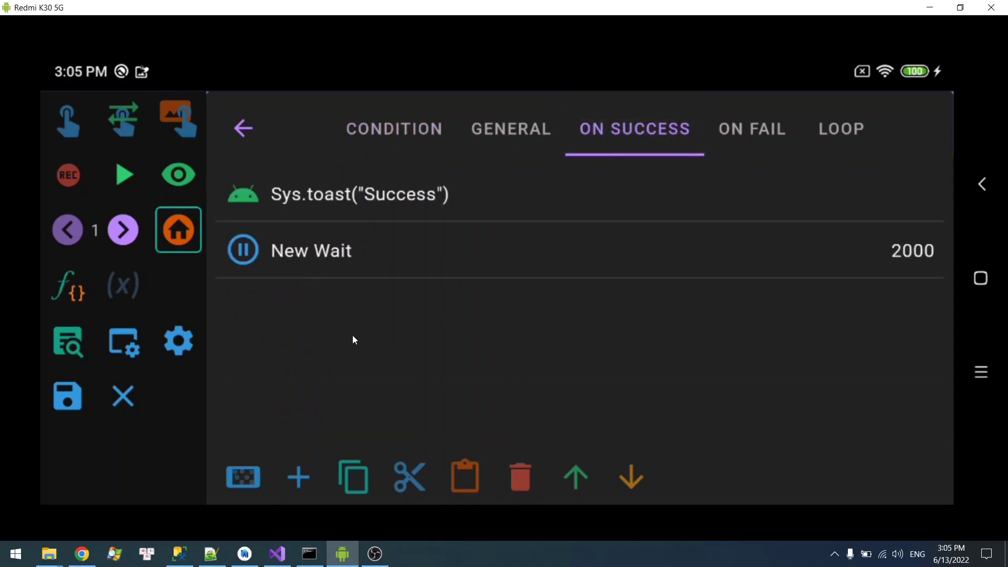
left_click(401, 138)
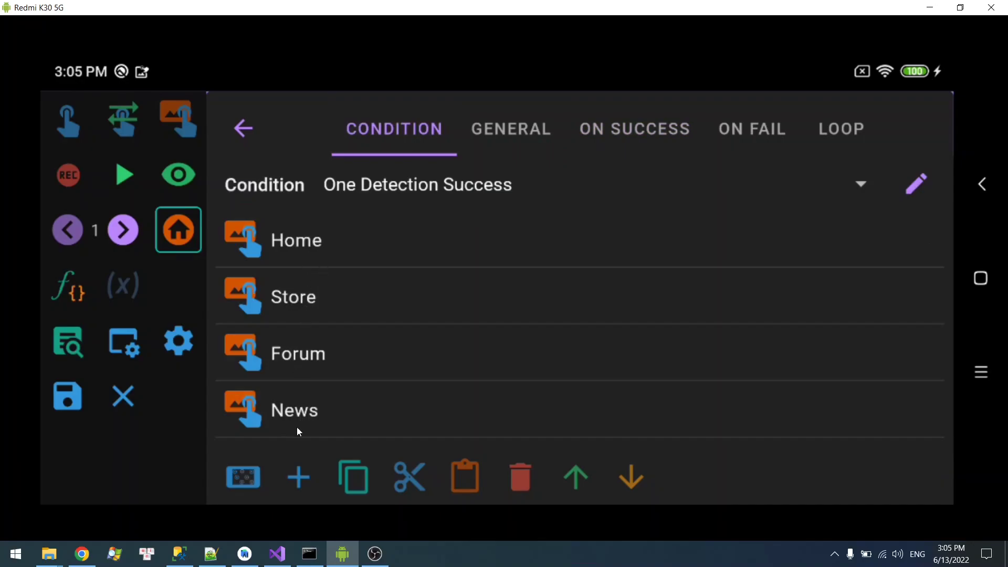
left_click(615, 140)
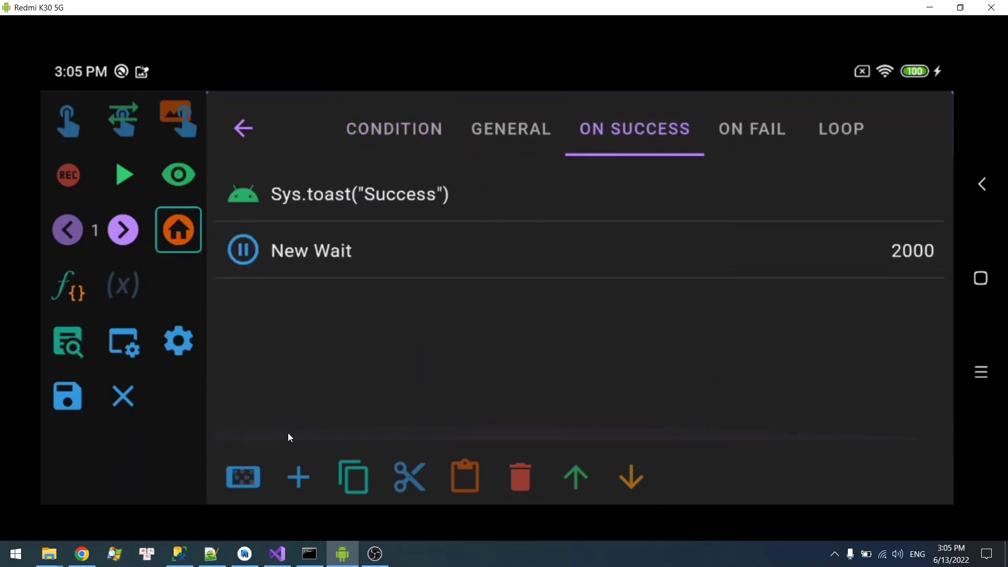
Step: Add a Conditional (if-else) after the 2000 wait whose condition checks the Store detection
left_click(298, 473)
left_click_drag(466, 405, 494, 140)
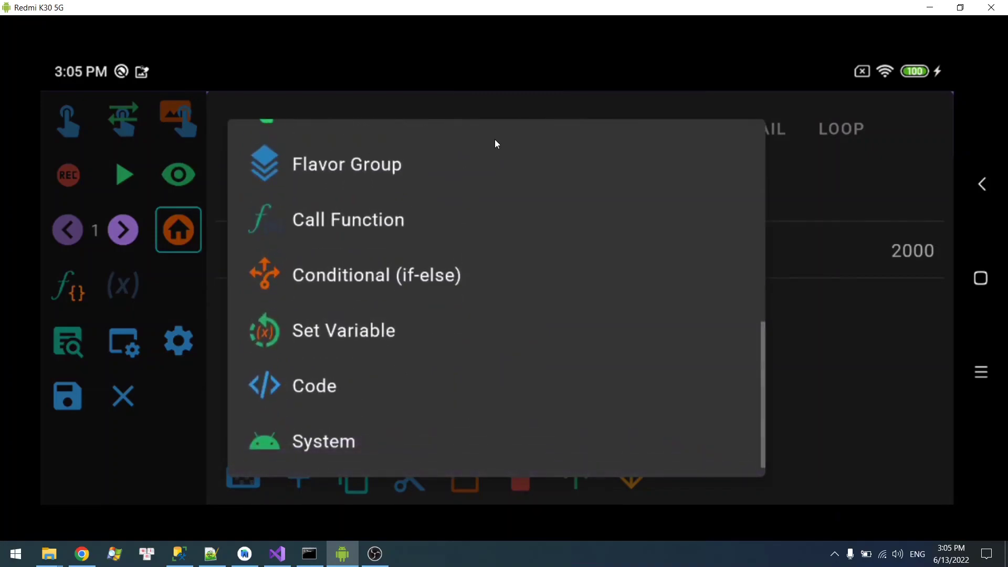
left_click(381, 276)
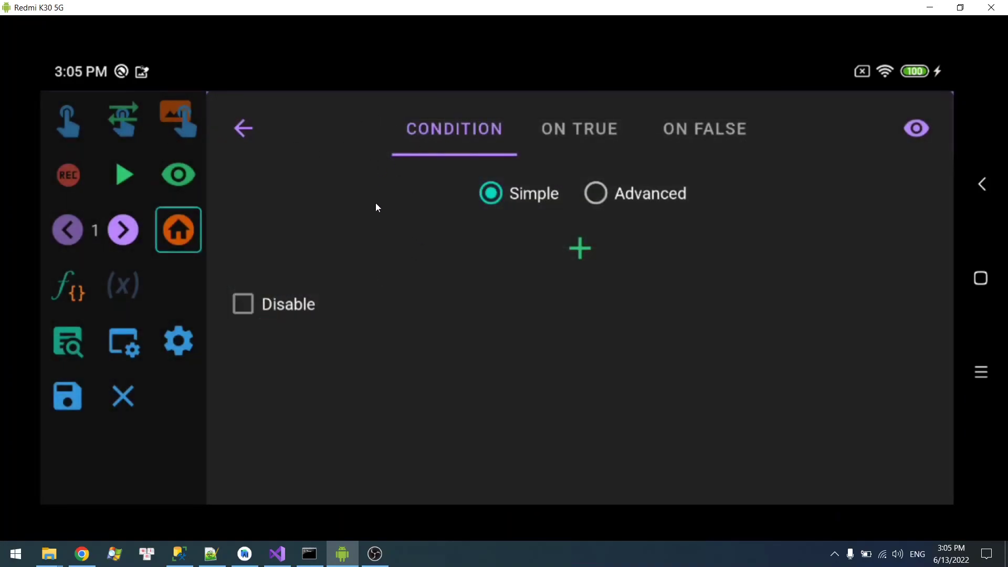
left_click(578, 252)
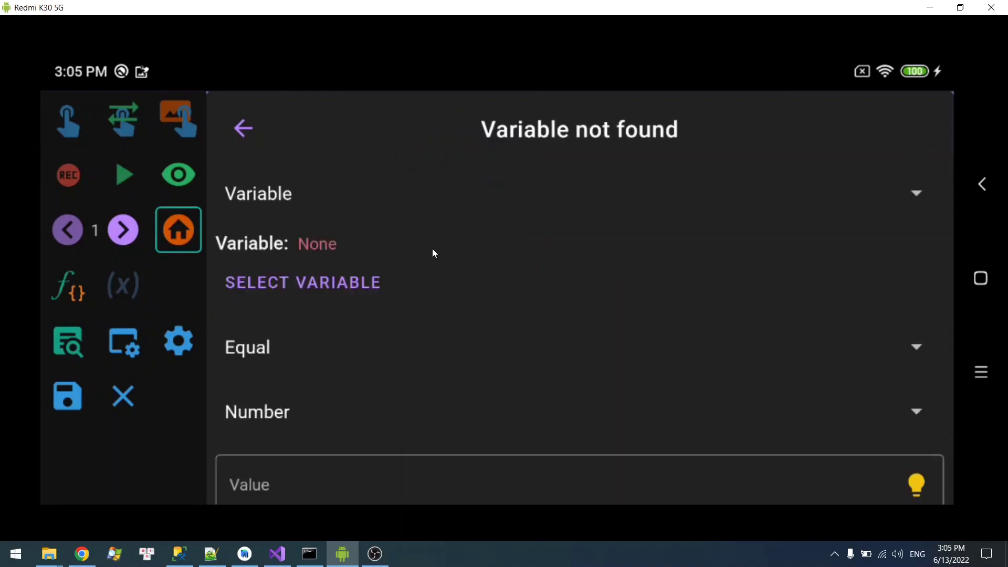
left_click(371, 197)
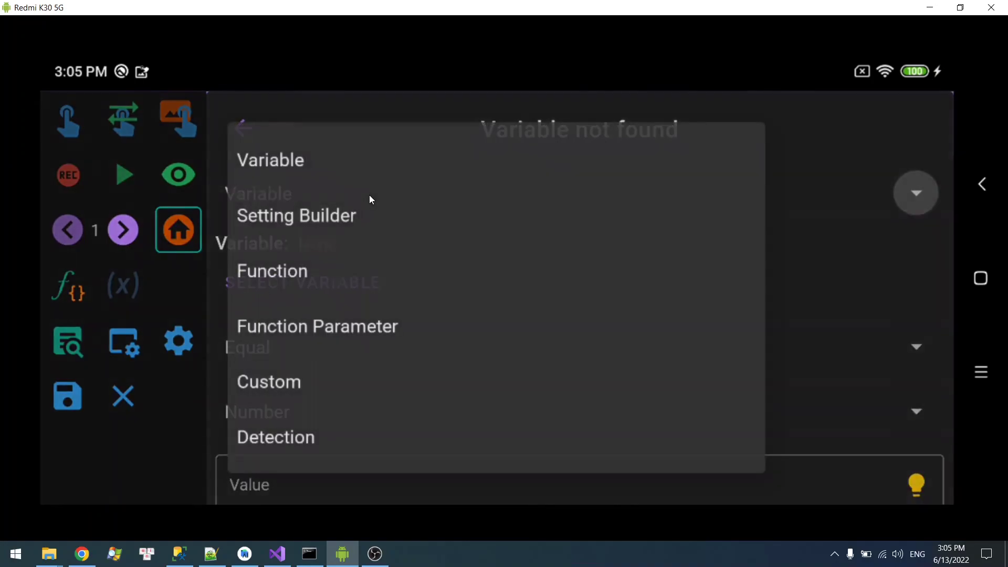
left_click(270, 440)
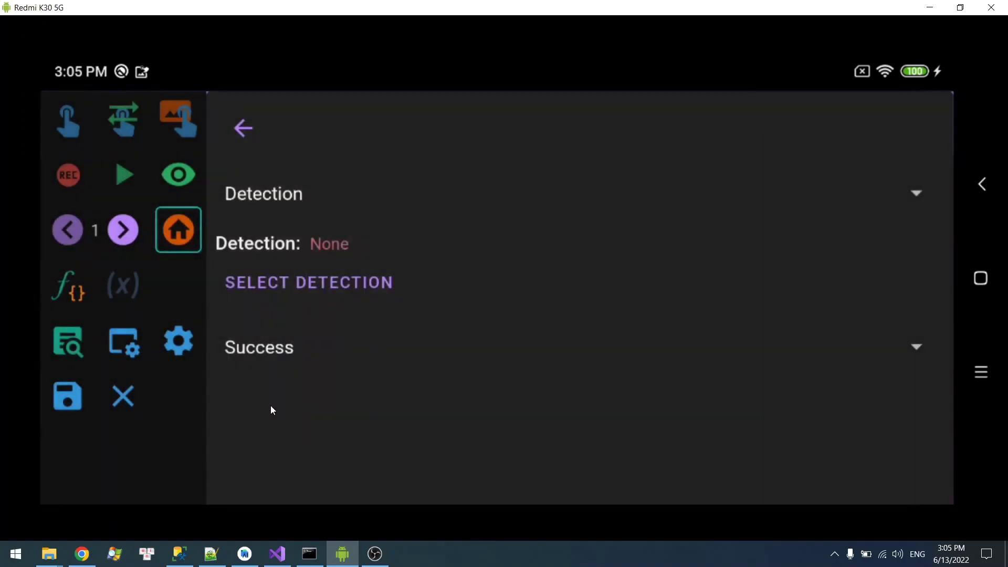
left_click(291, 284)
left_click(392, 242)
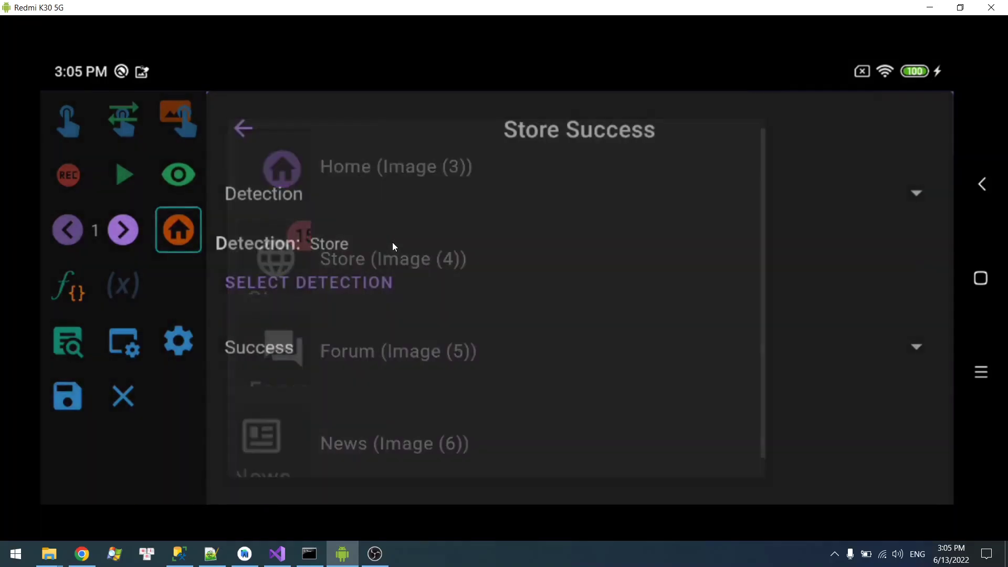
left_click(244, 131)
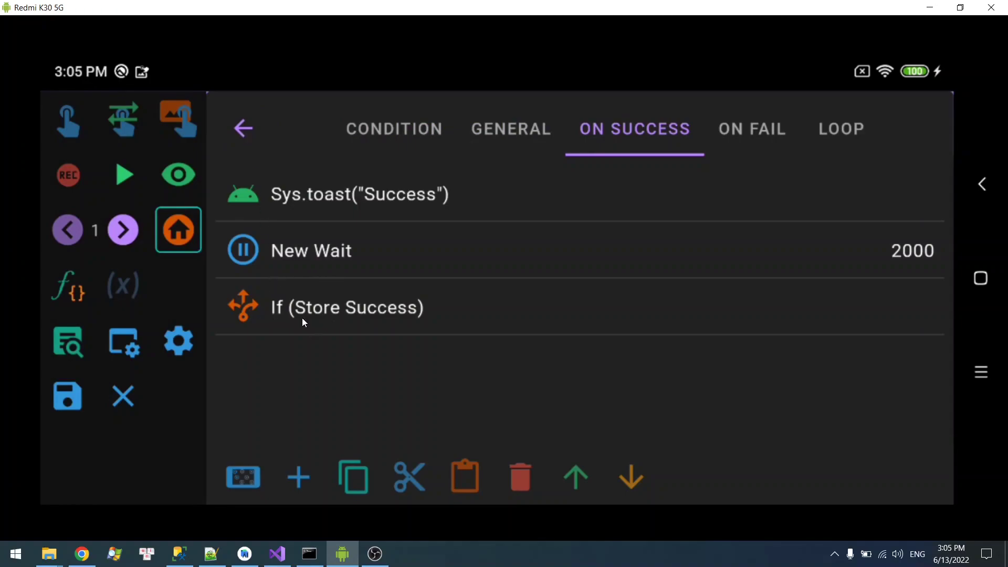
Step: Duplicate the If (Store Success) step with Copy and Paste
left_click(377, 319)
left_click(587, 126)
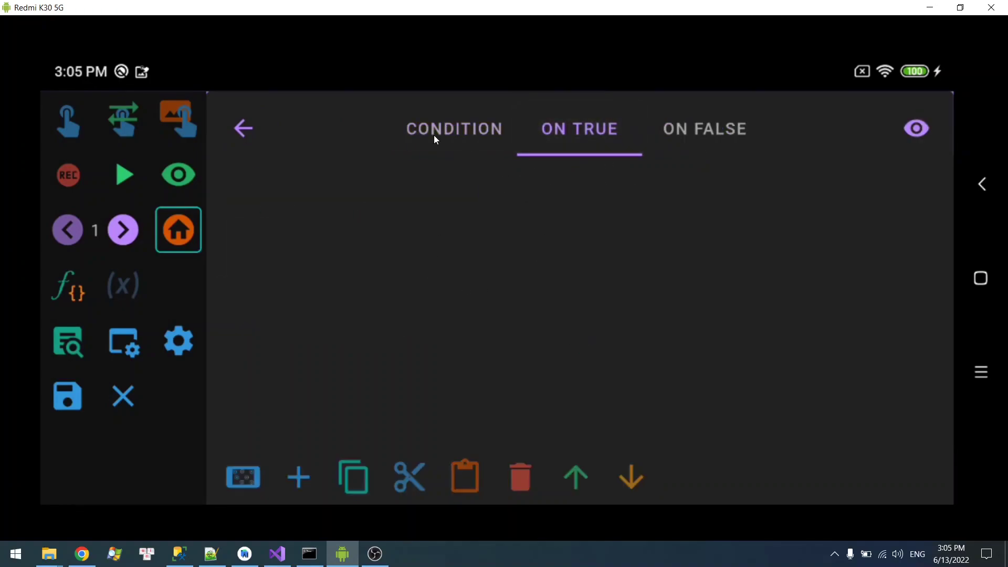
left_click(242, 127)
left_click(350, 302)
left_click(367, 470)
left_click(466, 472)
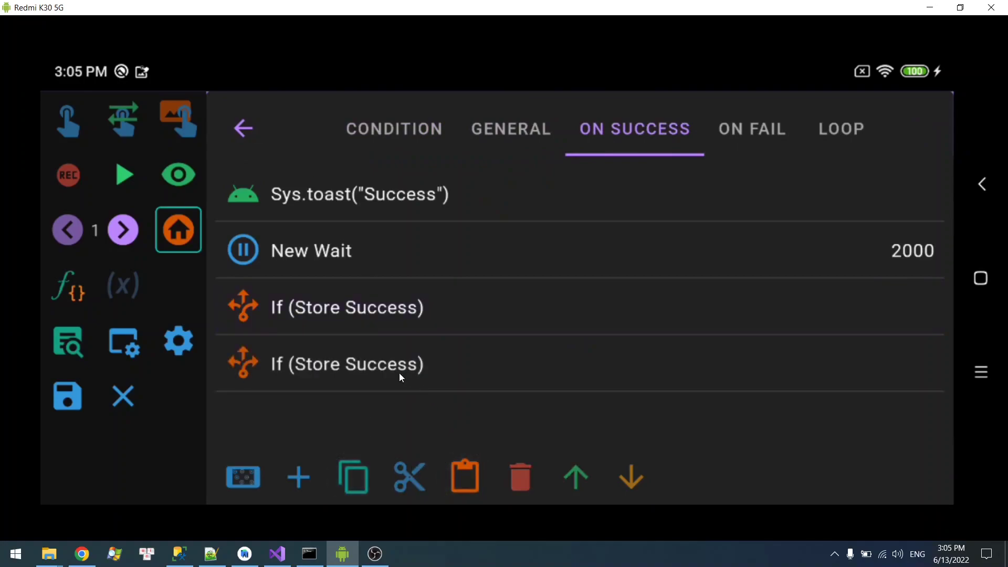
Step: Switch the duplicated if step's condition to the News detection
left_click(399, 373)
left_click(539, 244)
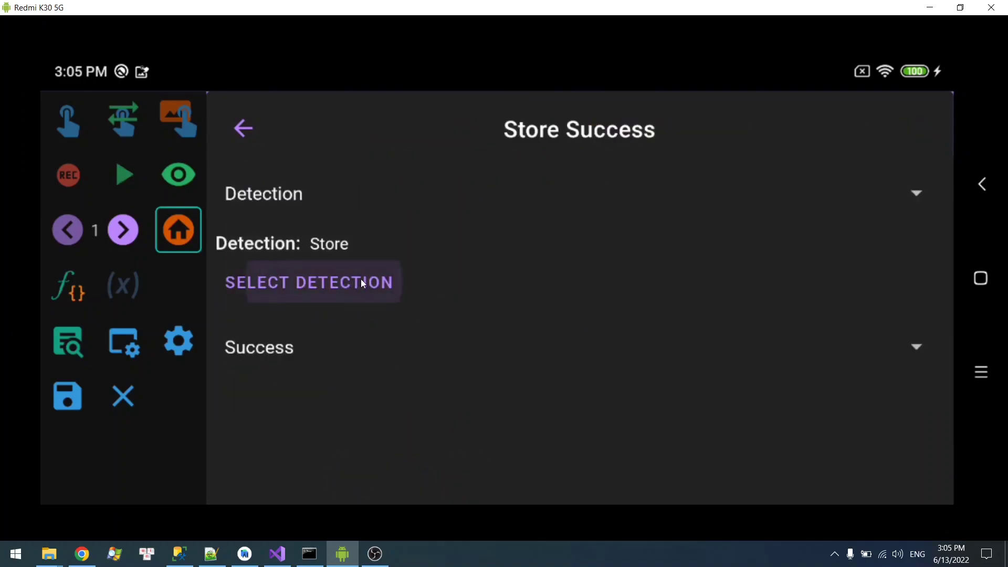
left_click(361, 279)
scroll(492, 239, "down", 1)
left_click(394, 422)
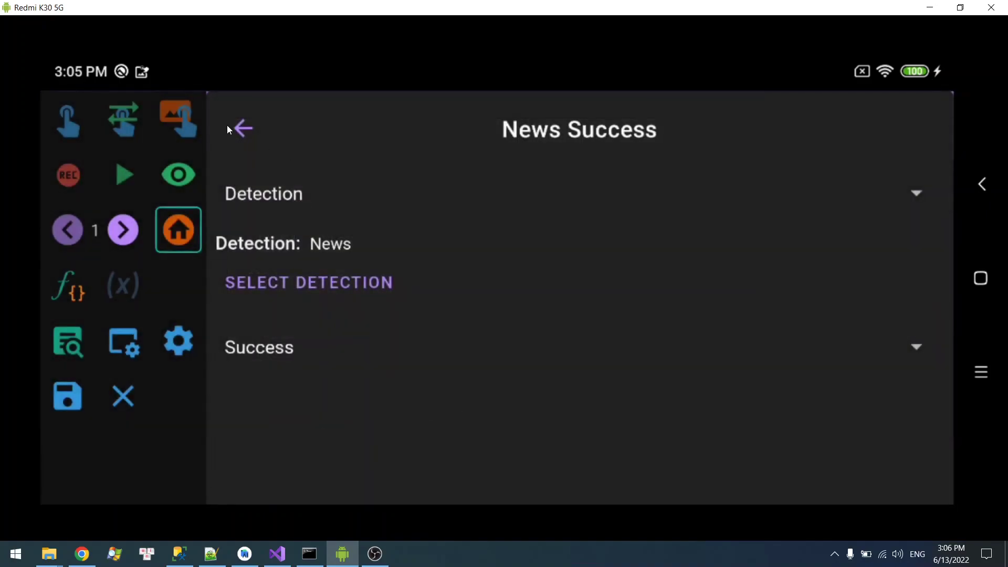
left_click(229, 127)
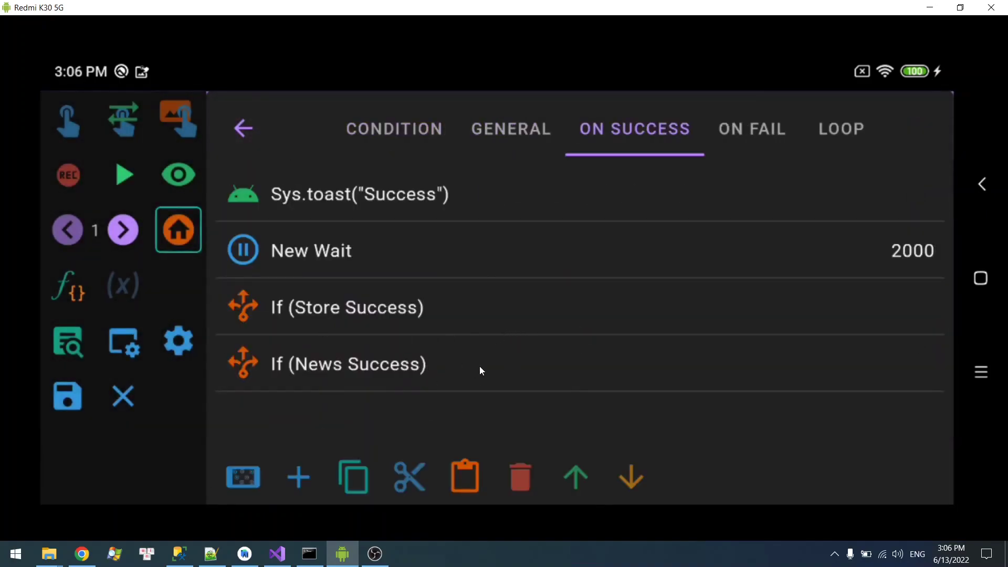
Step: Add a News detection condition joined with 'and' to the first if, making it Store and News Success
left_click(439, 321)
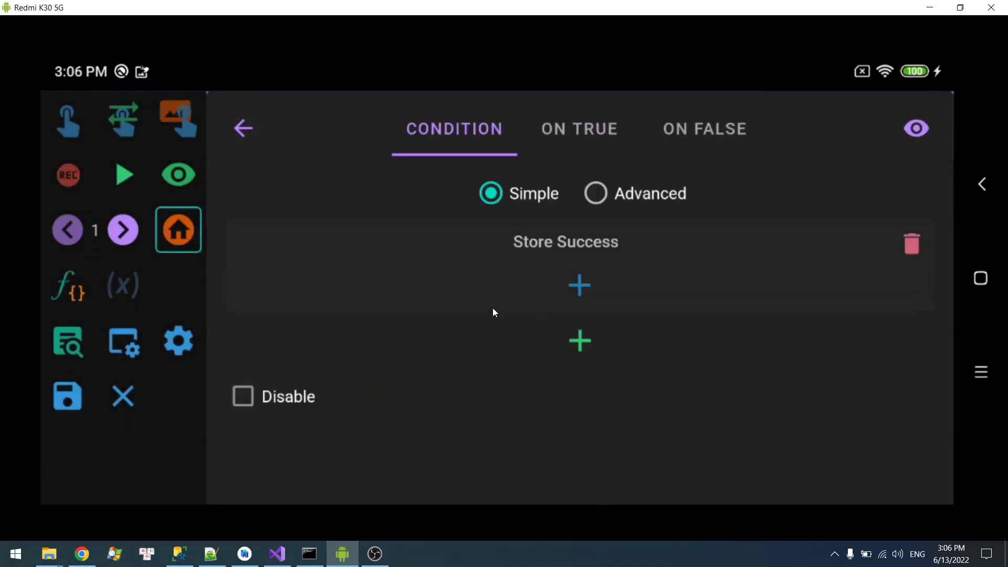
left_click(578, 350)
left_click(314, 192)
left_click(334, 444)
left_click(307, 292)
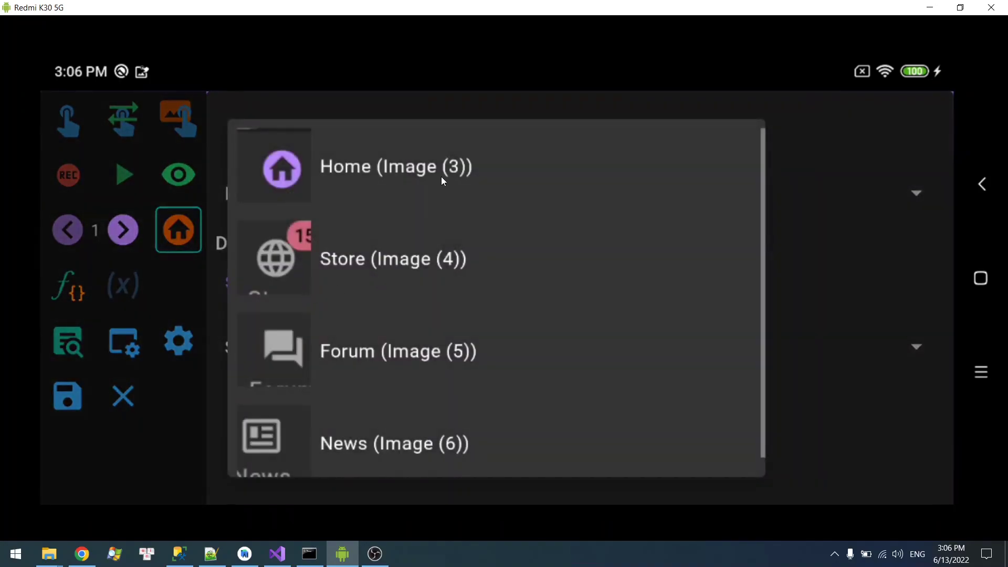
left_click(412, 395)
left_click(248, 134)
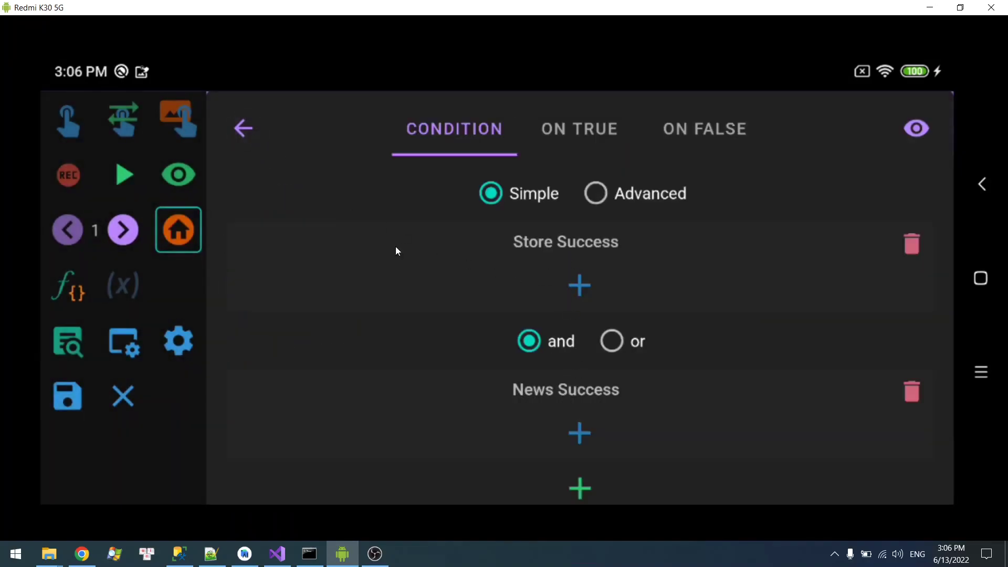
left_click(249, 135)
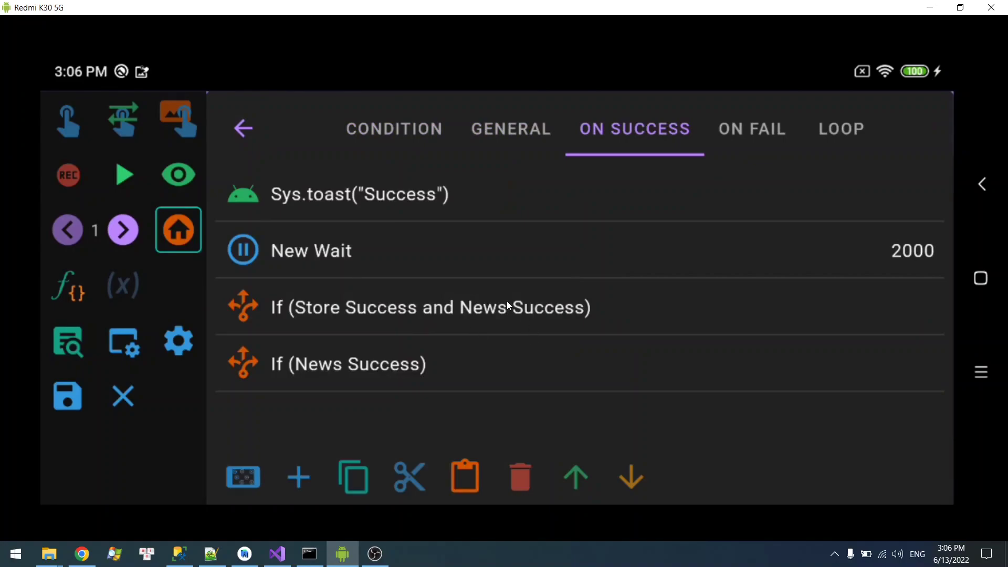
Step: Check the detection's condition mode and keep it at One Detection Success
left_click(666, 130)
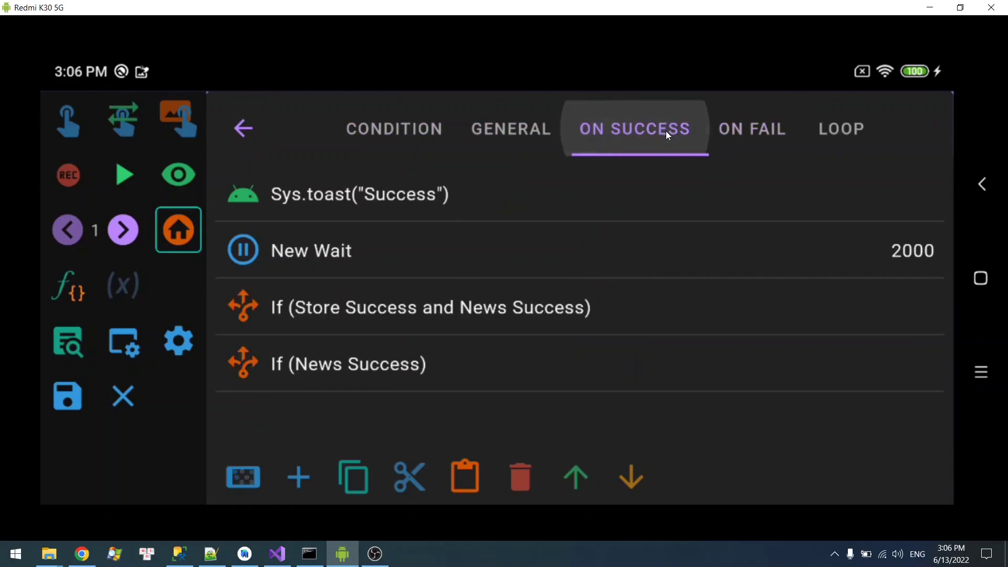
left_click(496, 130)
left_click(414, 128)
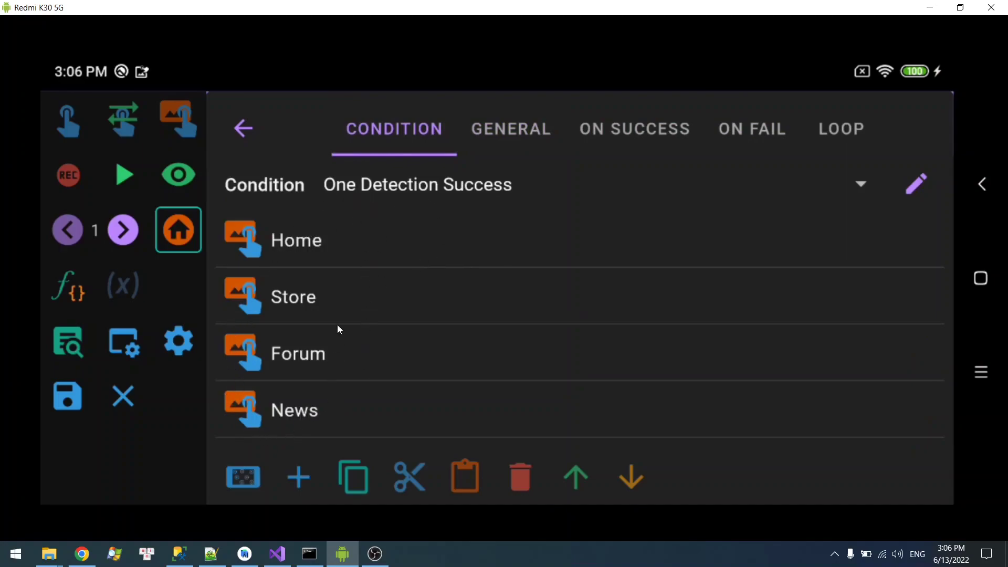
left_click(468, 186)
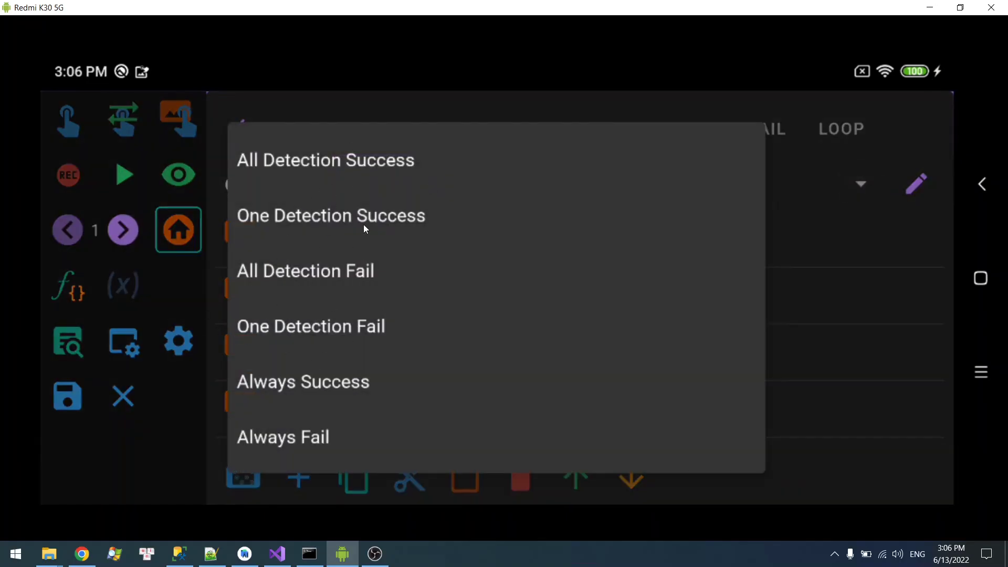
left_click(860, 264)
Step: Review the General, On Success and On Fail tabs, finishing on the Loop tab showing None
left_click(545, 140)
left_click_drag(520, 367, 547, 220)
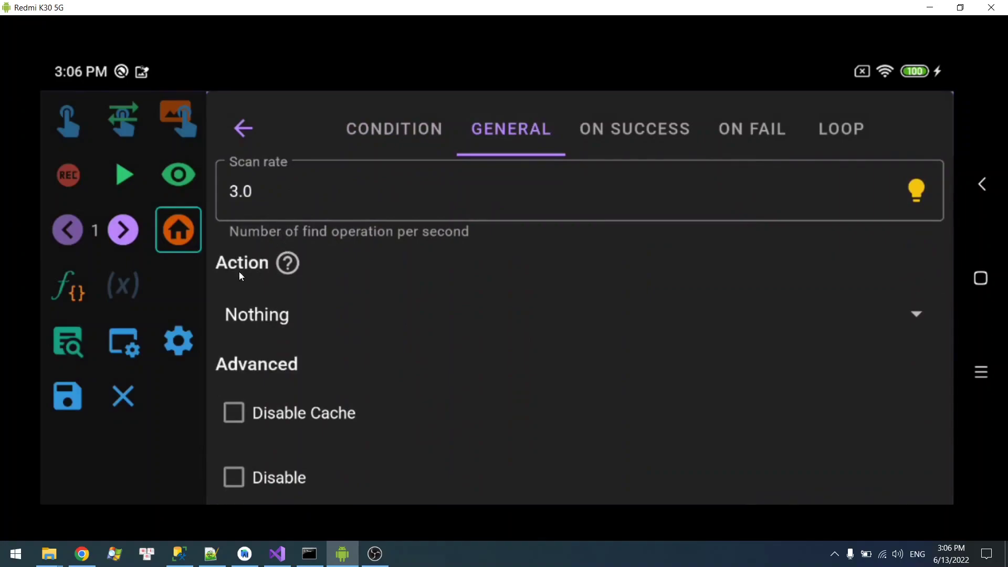
left_click(604, 136)
left_click(528, 132)
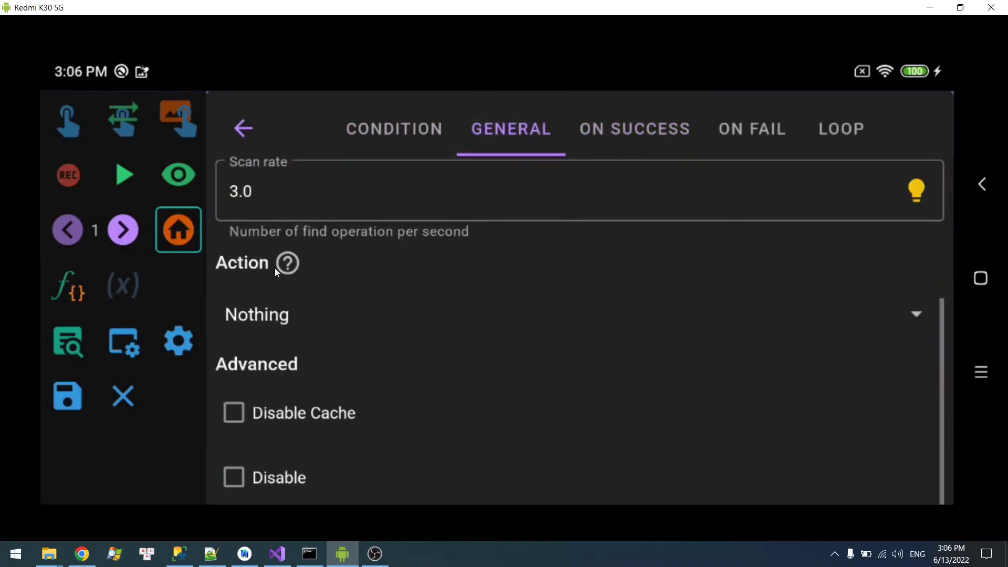
left_click(646, 136)
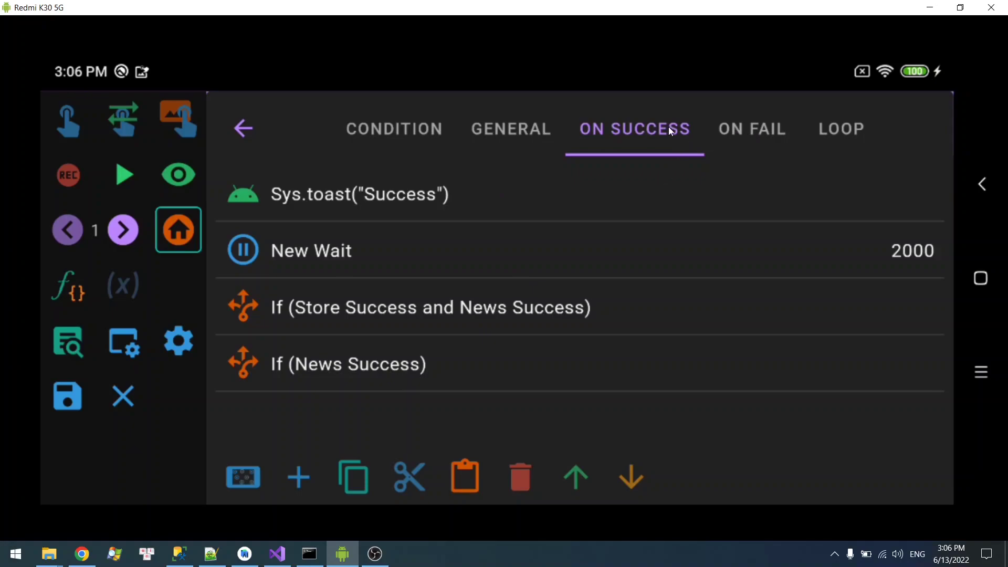
left_click(734, 133)
left_click(836, 133)
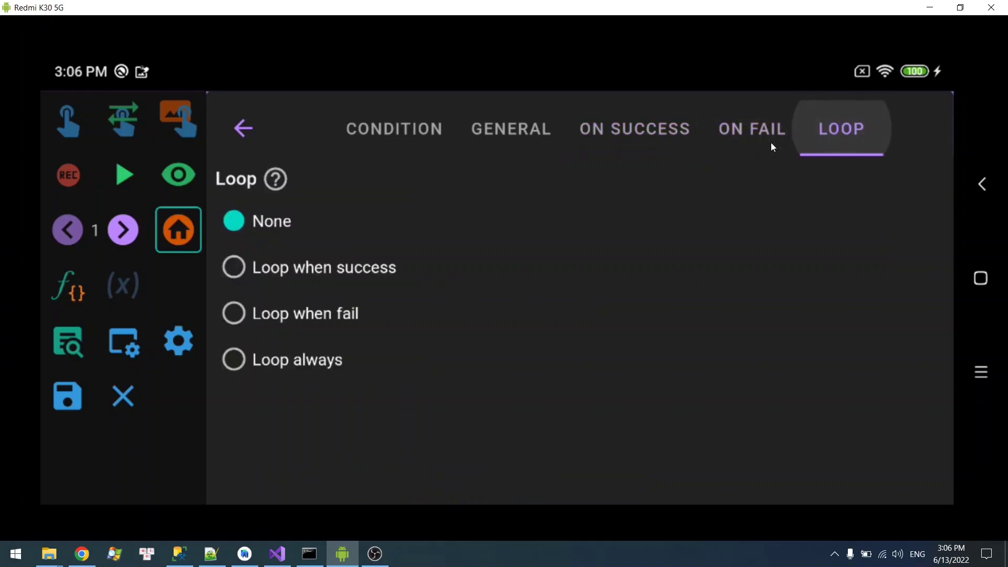